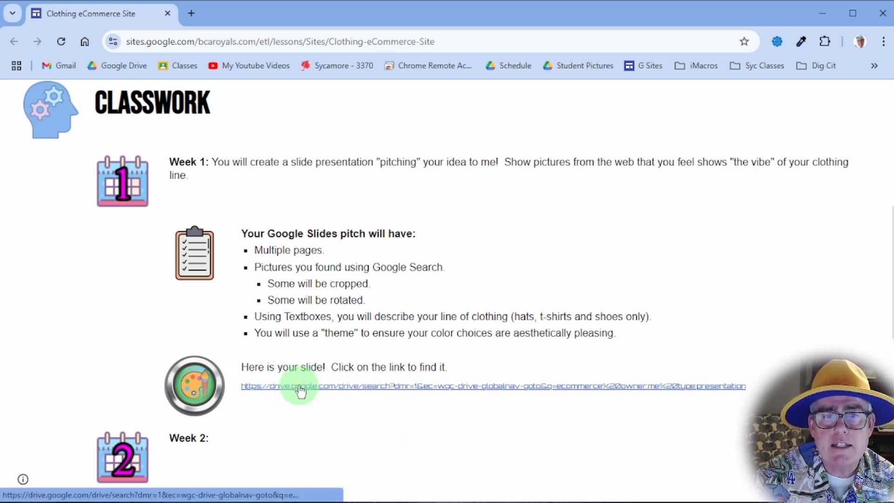
# Step: Follow the Week 1 slide link to Google Drive and open the "Copy of eCommerce Clothing Site Pitch" presentation
pyautogui.click(342, 387)
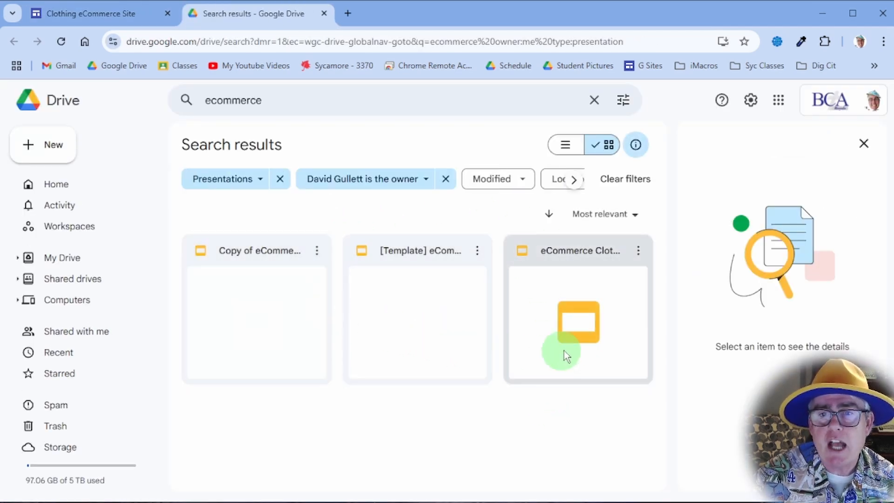
pyautogui.click(284, 308)
pyautogui.doubleClick(284, 306)
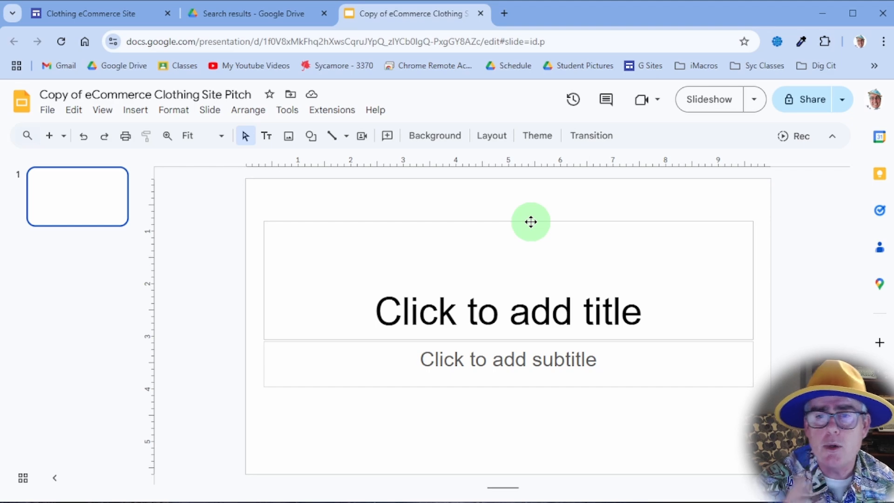
# Step: Apply the Material theme to the presentation
pyautogui.click(538, 136)
pyautogui.scroll(-3, 734, 287)
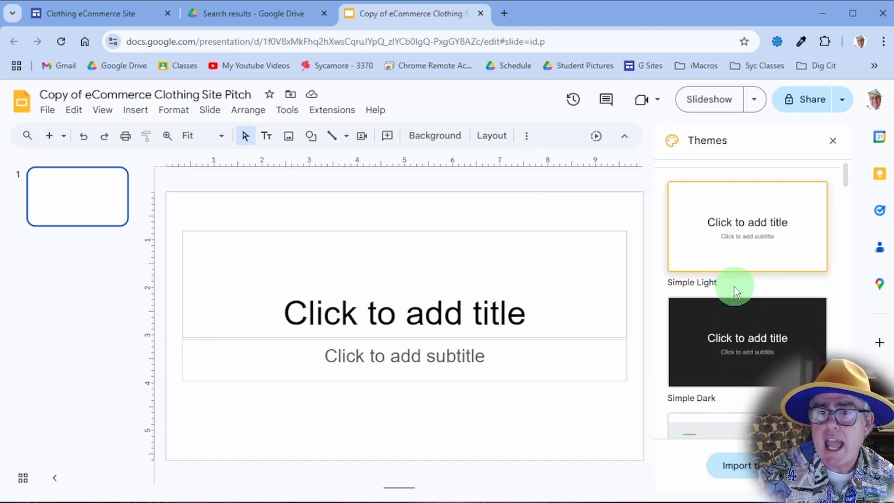
pyautogui.scroll(-10, 734, 321)
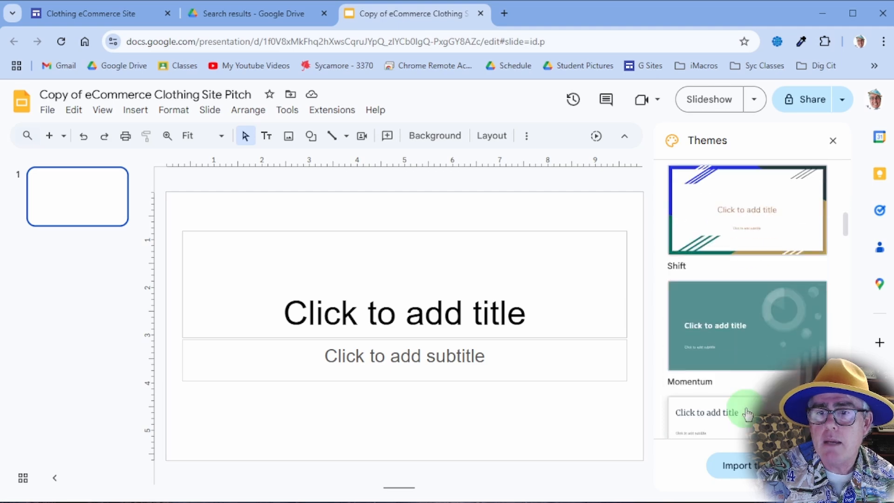
pyautogui.scroll(-3, 747, 418)
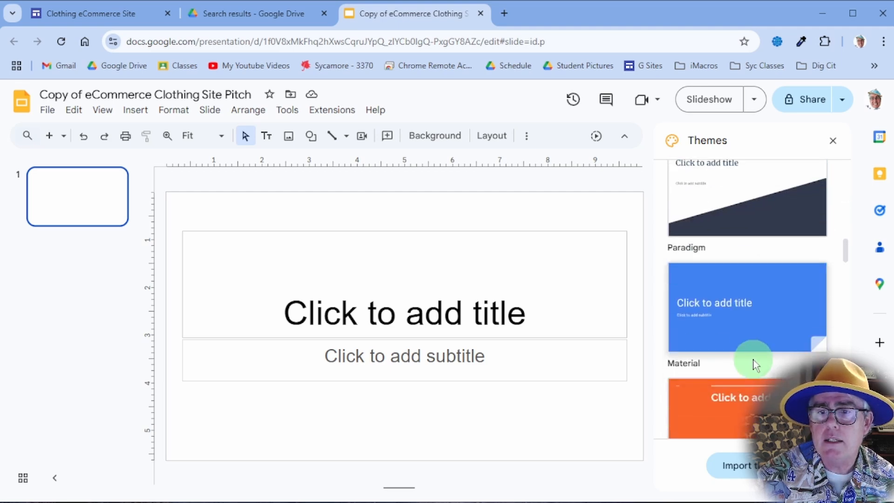
pyautogui.click(764, 363)
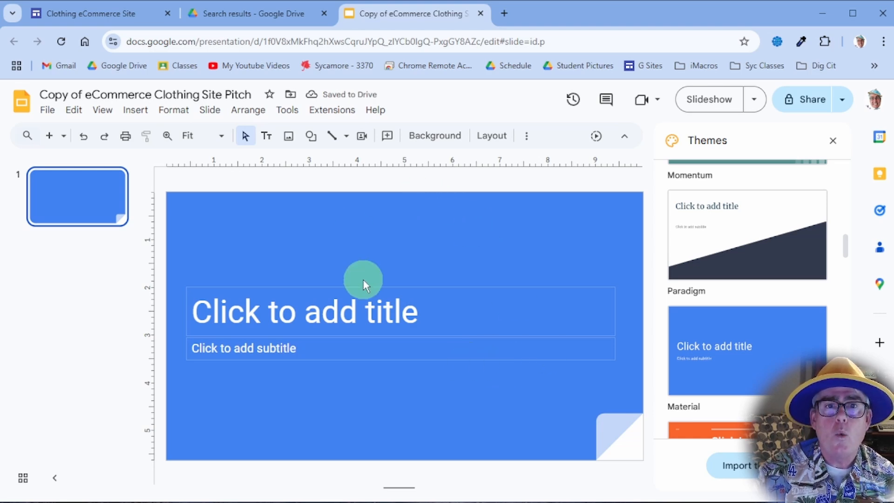
# Step: Title the first slide with the owner's surname followed by "Clothing!"
pyautogui.click(392, 311)
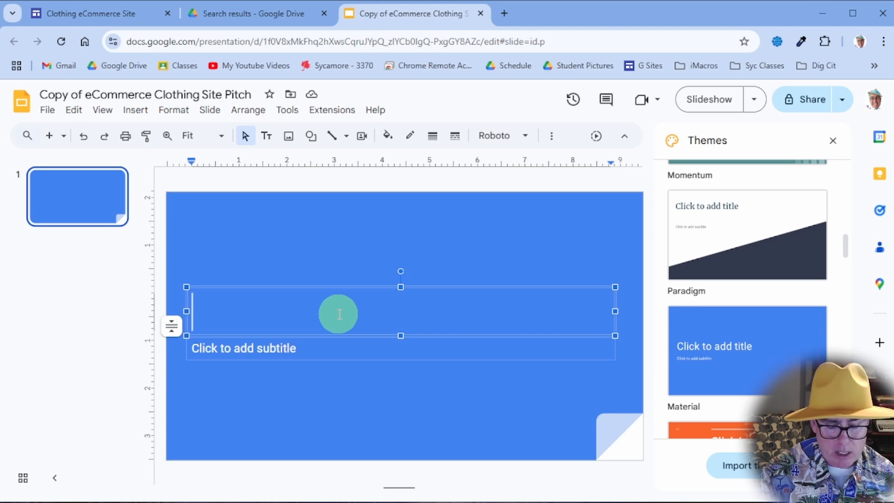
pyautogui.write('My')
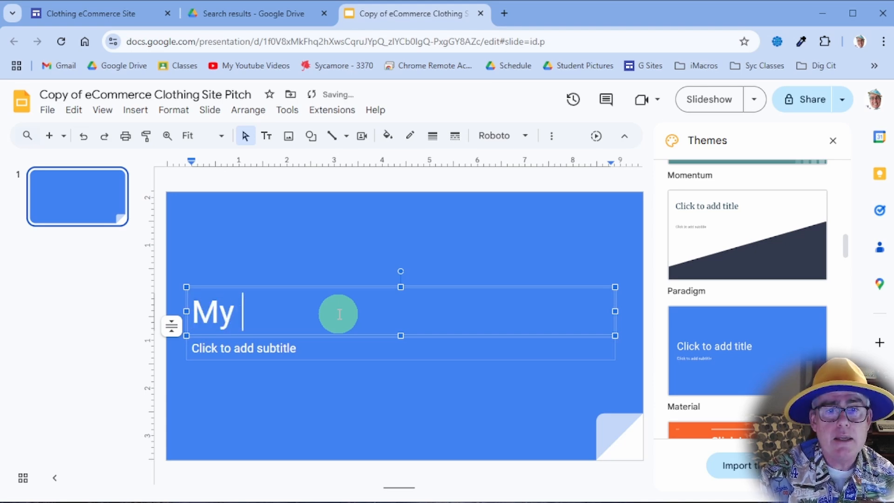
pyautogui.press('BackSpace')
pyautogui.press('BackSpace')
pyautogui.press('BackSpace')
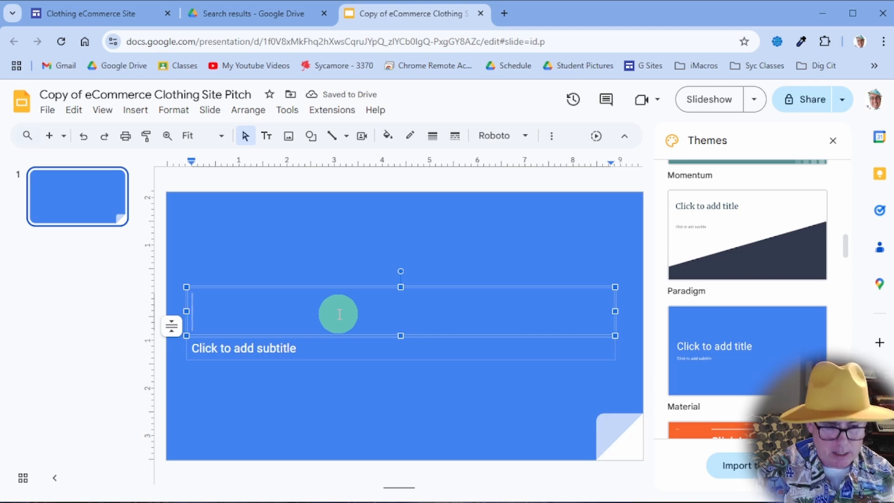
pyautogui.write('Gullett ')
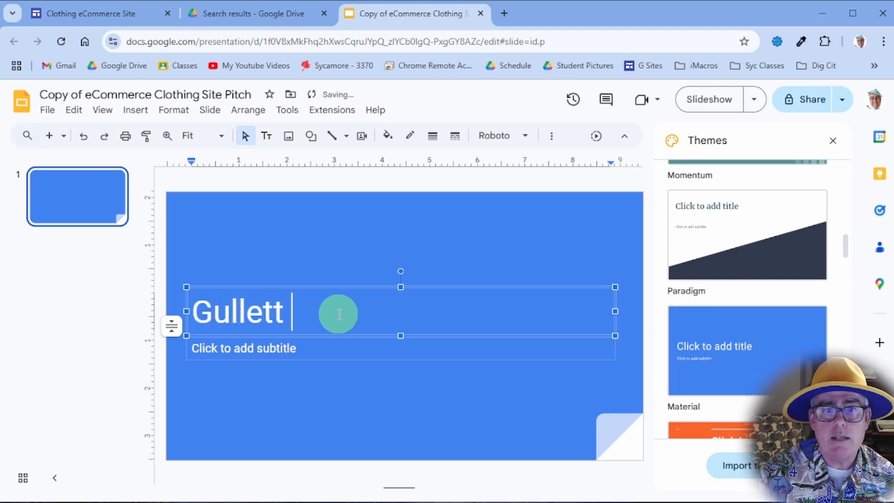
pyautogui.write('Cloth')
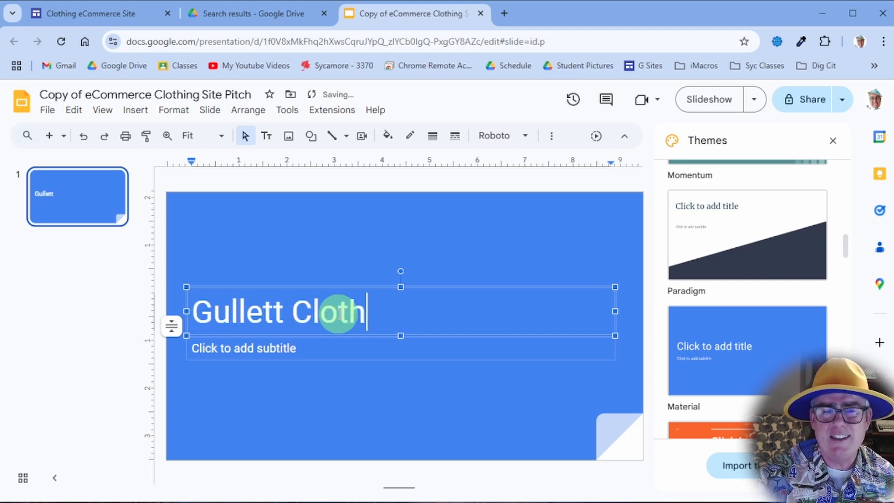
pyautogui.write('ing..')
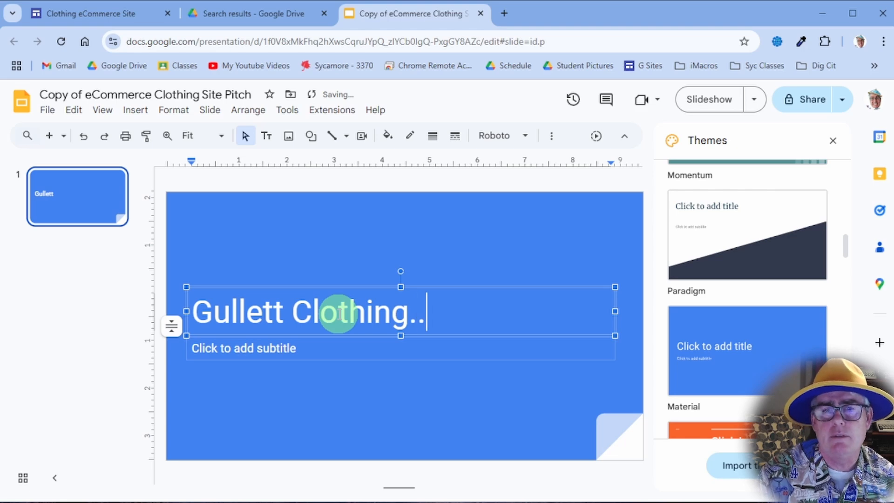
pyautogui.write('.')
pyautogui.press('BackSpace')
pyautogui.press('BackSpace')
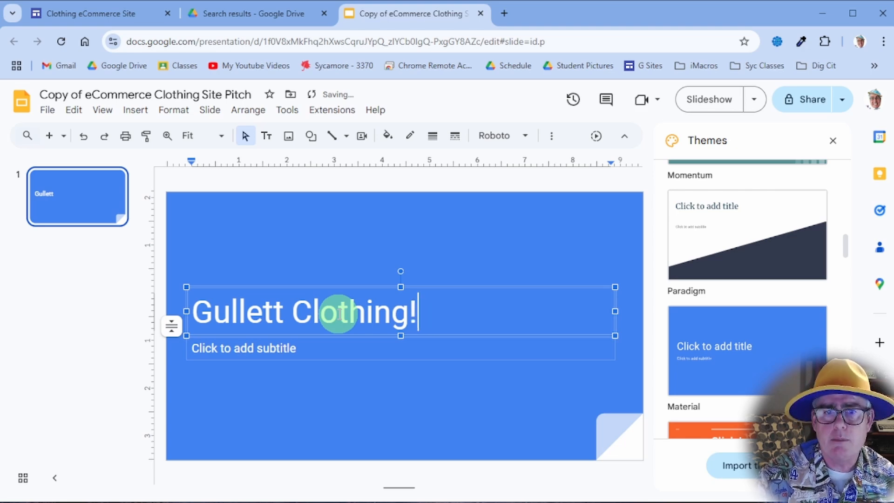
# Step: Enter the subtitle "Come see the line of clothing I want to develop and sell AND MAKE YOU MONEY!" with the capitalised ending in bold
pyautogui.click(322, 350)
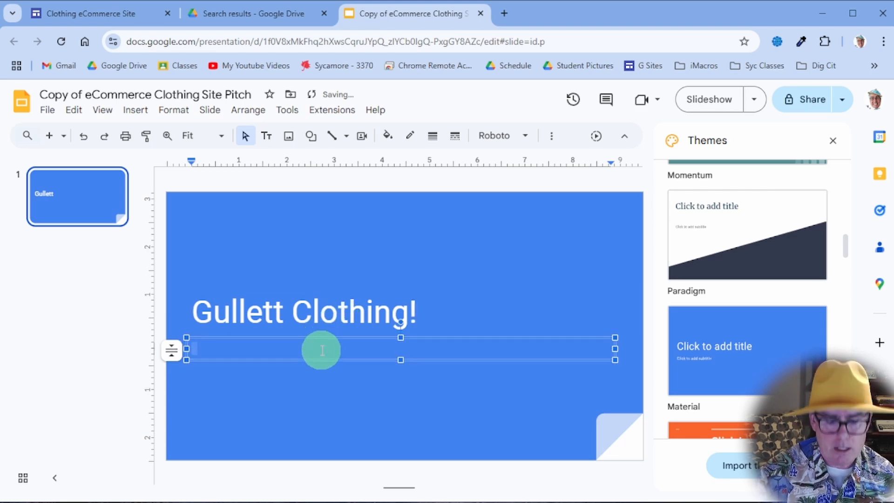
pyautogui.write('Come see the l')
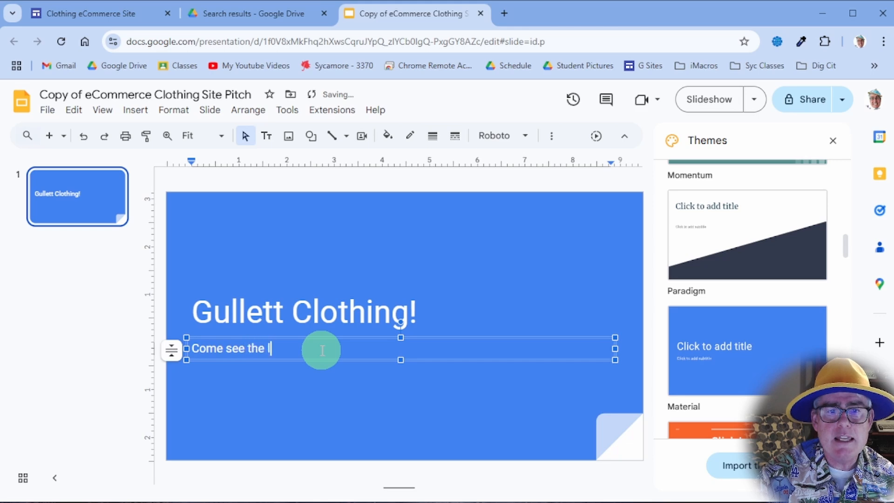
pyautogui.write('ine of clothing ')
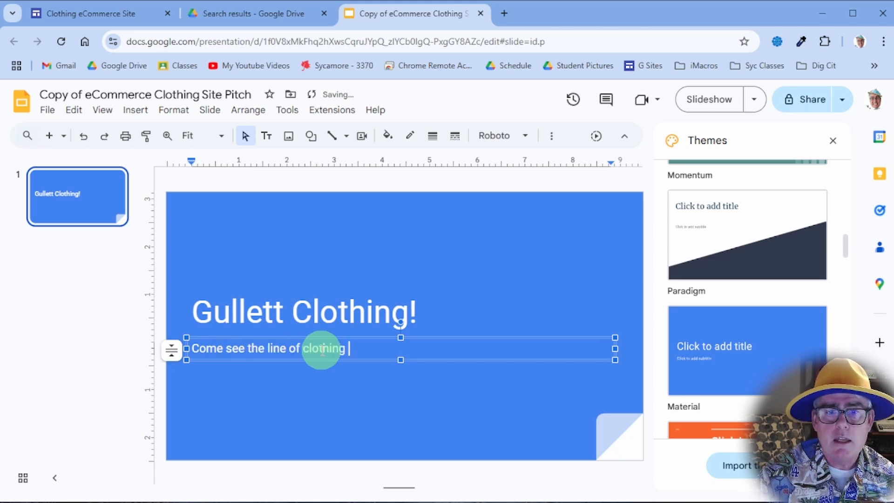
pyautogui.write('I want to develop a')
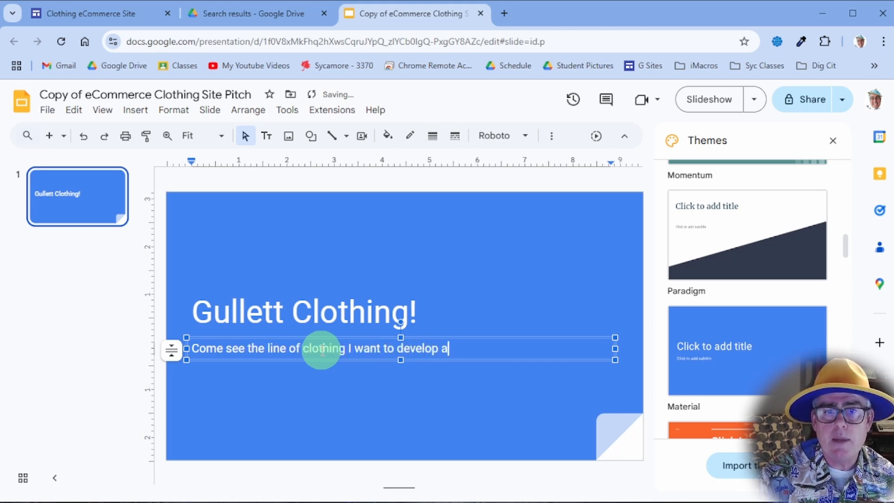
pyautogui.write('nd sell')
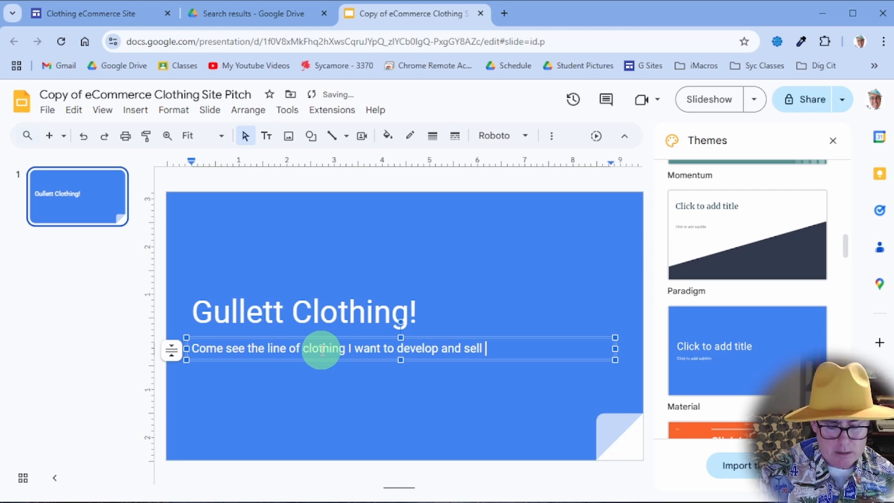
pyautogui.hotkey('ctrl', 'b')
pyautogui.write('AND MAKE YOU MONEY!')
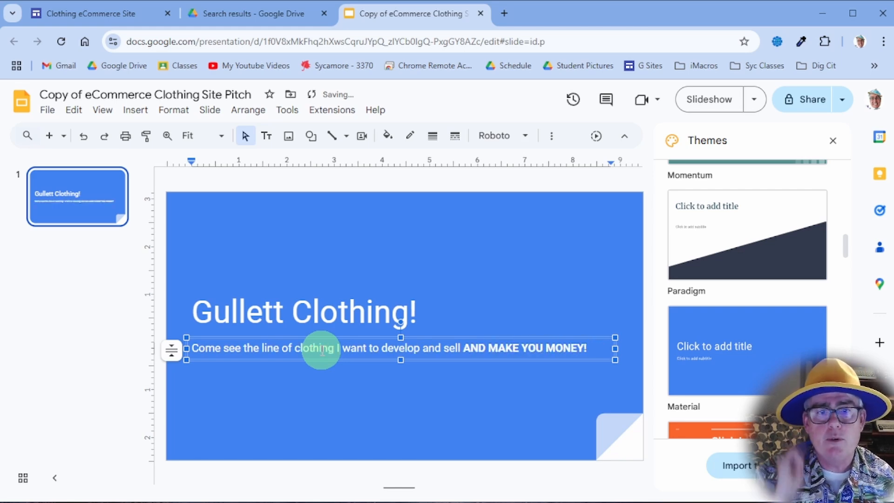
pyautogui.click(356, 404)
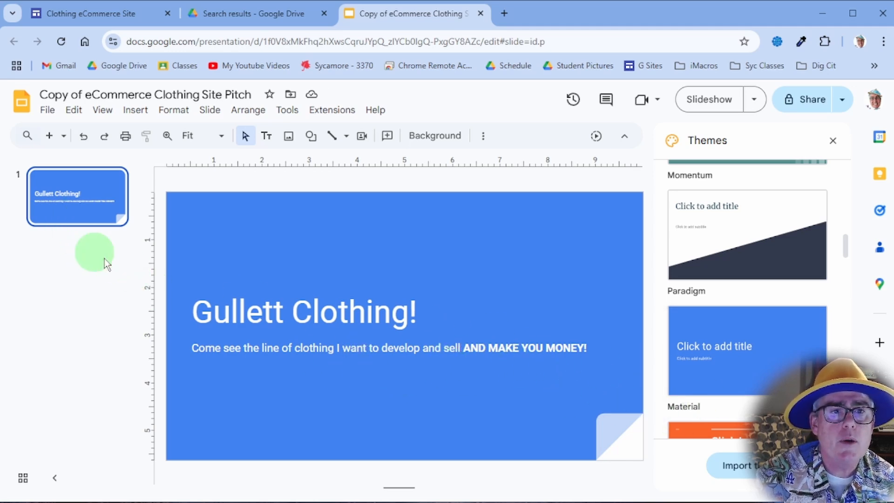
# Step: Add a second slide and enter "My clothes are inspired by..." as its title
pyautogui.click(49, 135)
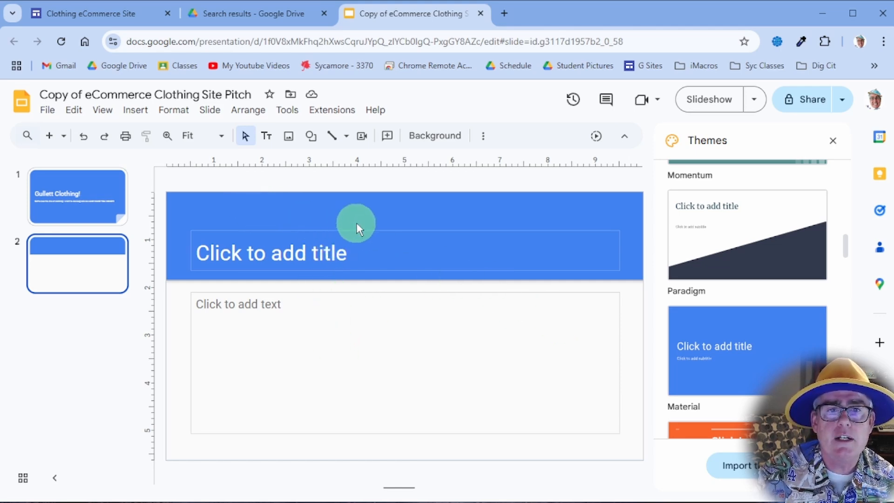
pyautogui.click(429, 249)
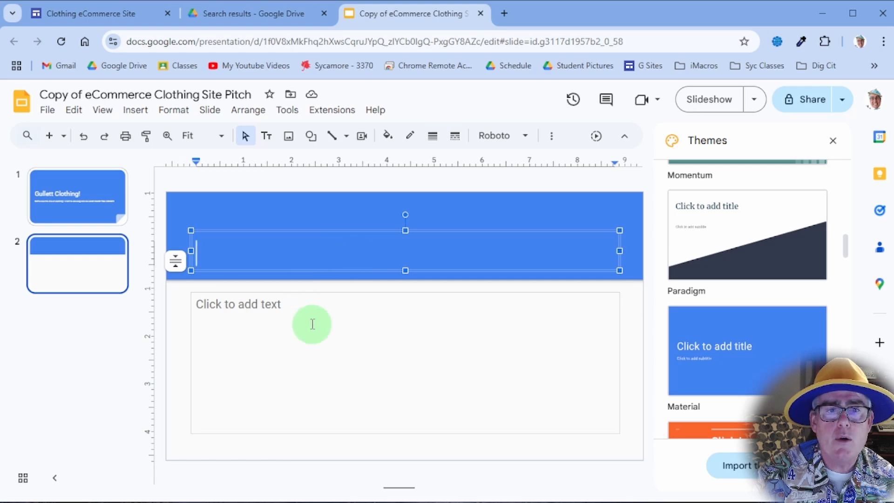
pyautogui.click(285, 216)
pyautogui.click(284, 254)
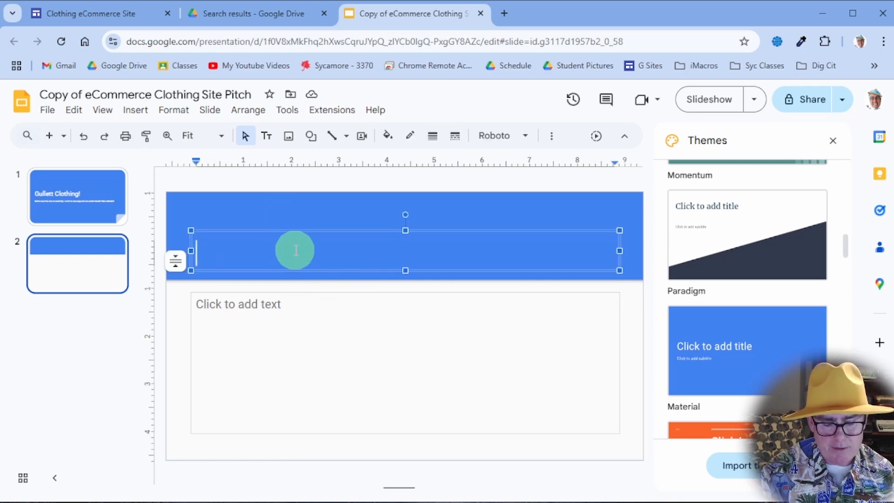
pyautogui.write('My cl')
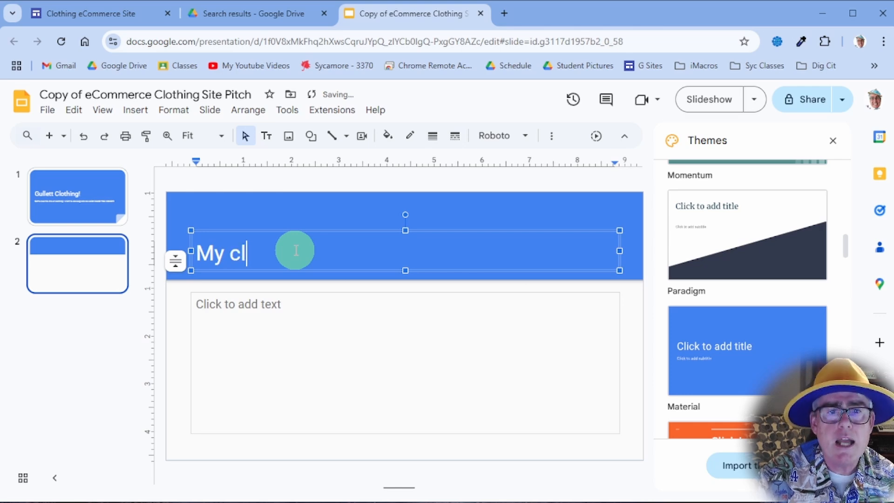
pyautogui.write('othes ')
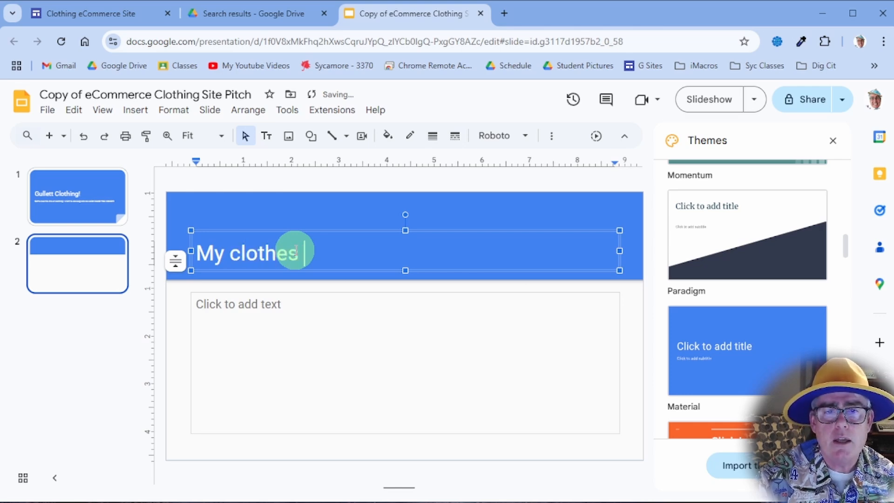
pyautogui.write('are inspired by')
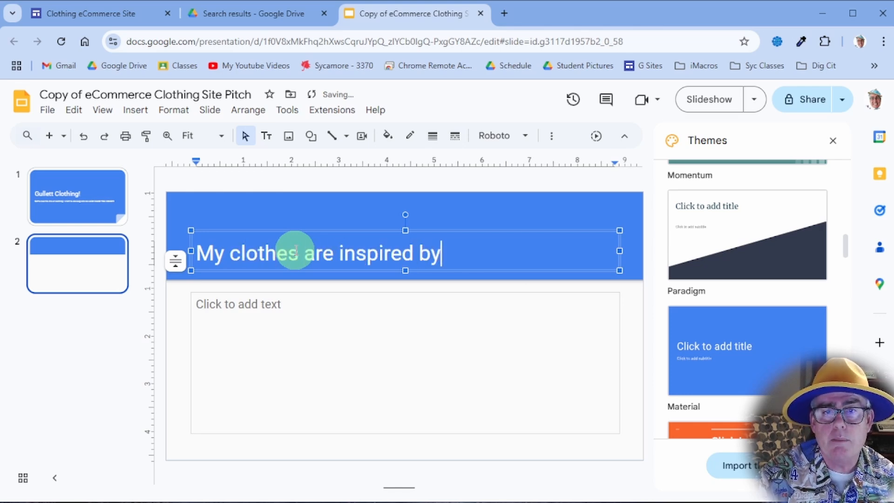
pyautogui.write('...')
pyautogui.press('Return')
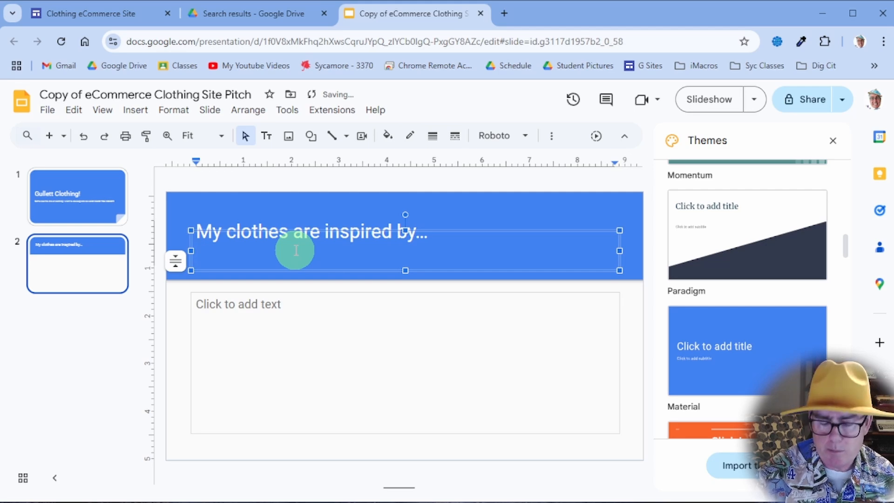
pyautogui.press('BackSpace')
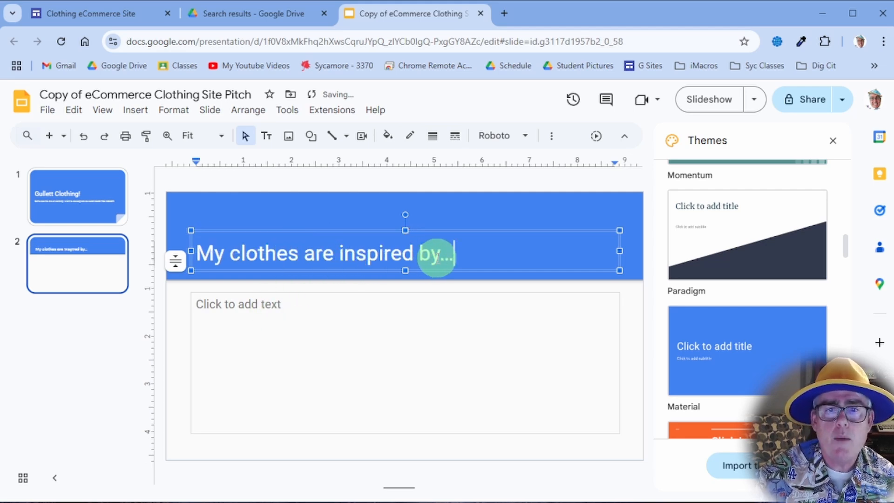
# Step: Change the text color of the second slide's entire title to the Material theme's green
pyautogui.moveTo(459, 255); pyautogui.dragTo(198, 252)
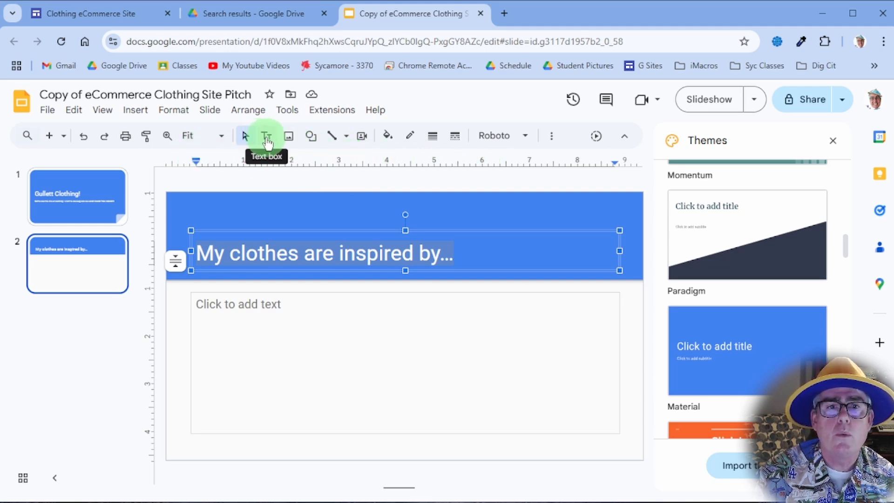
pyautogui.click(833, 141)
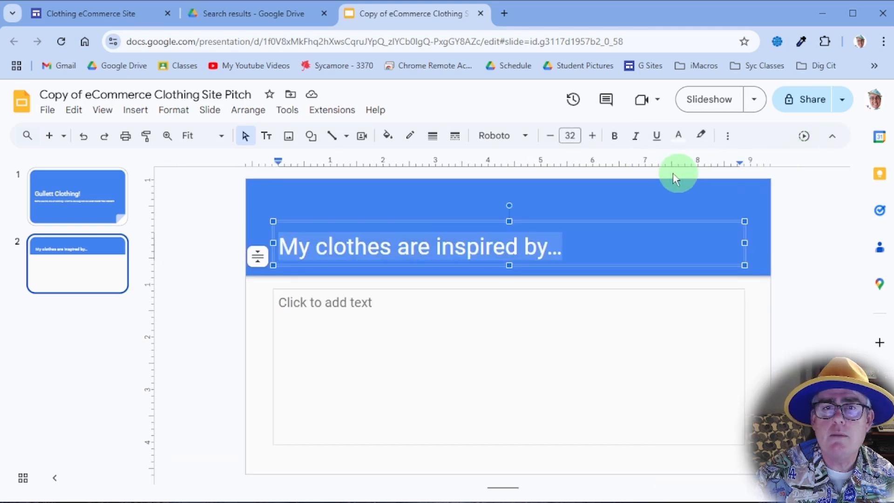
pyautogui.click(678, 137)
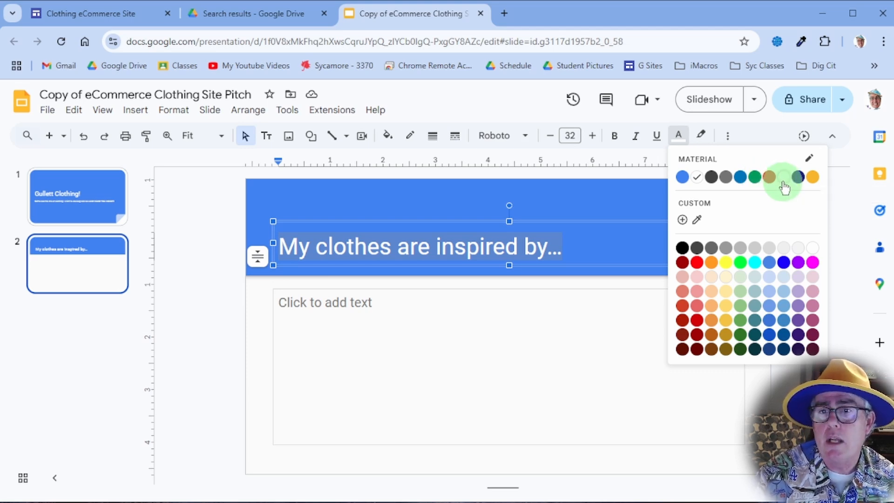
pyautogui.click(755, 177)
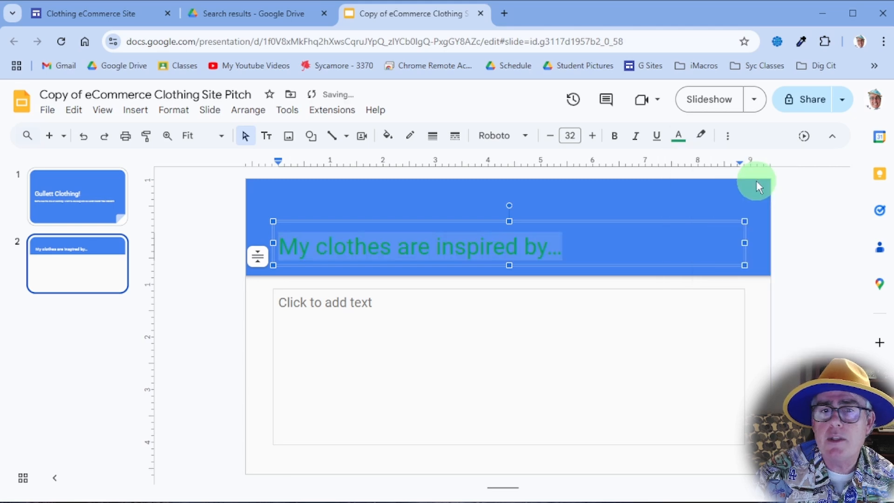
pyautogui.click(258, 300)
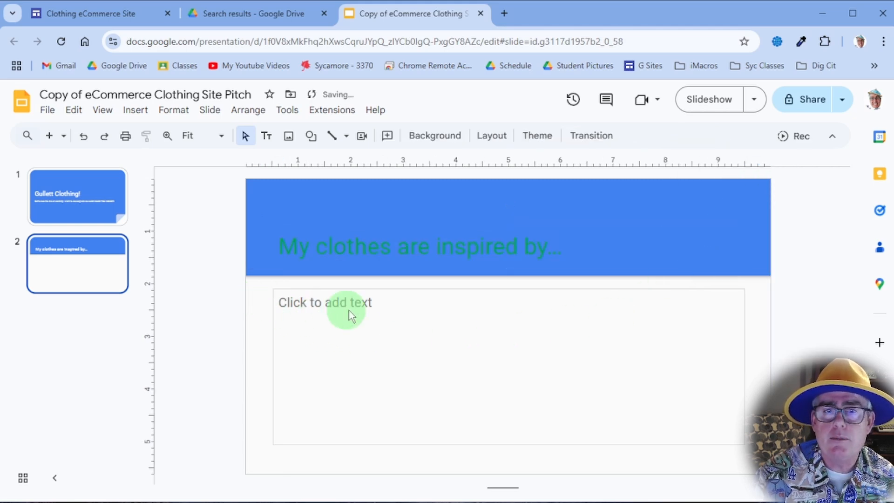
pyautogui.click(503, 244)
pyautogui.click(257, 315)
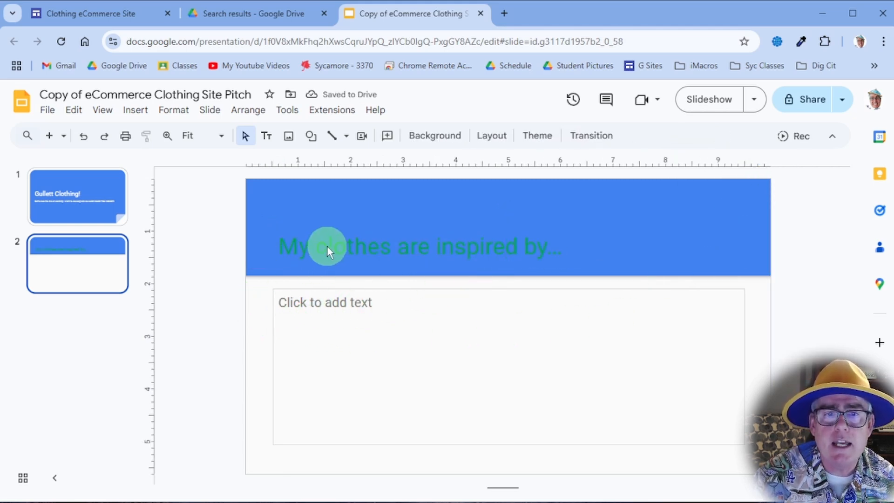
pyautogui.click(327, 246)
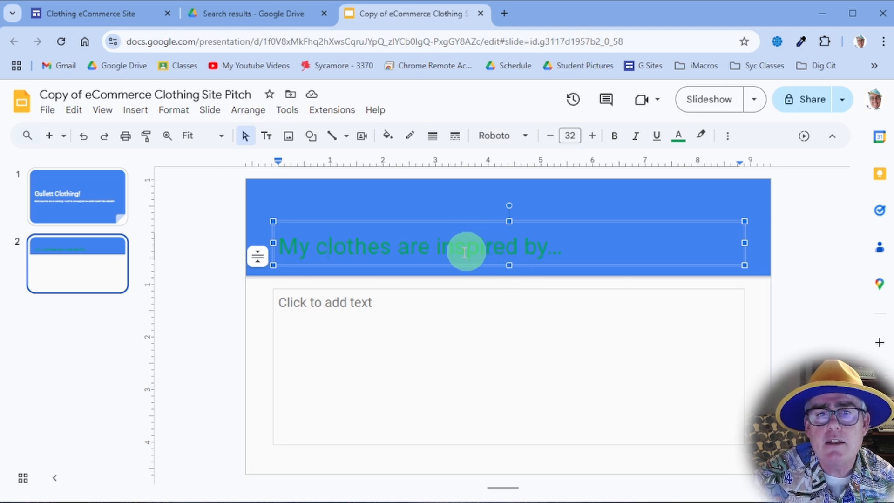
# Step: Try to change the second slide's title color to the Material theme's gray with only the cursor placed in the text
pyautogui.click(399, 246)
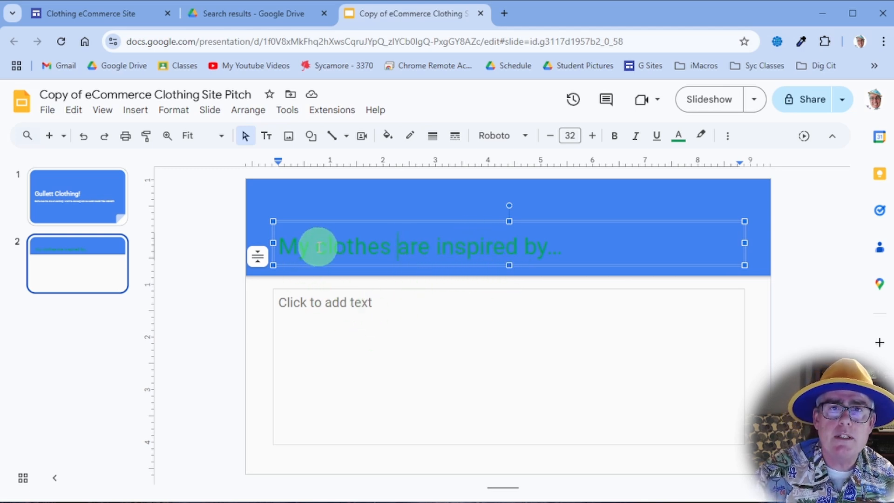
pyautogui.click(531, 268)
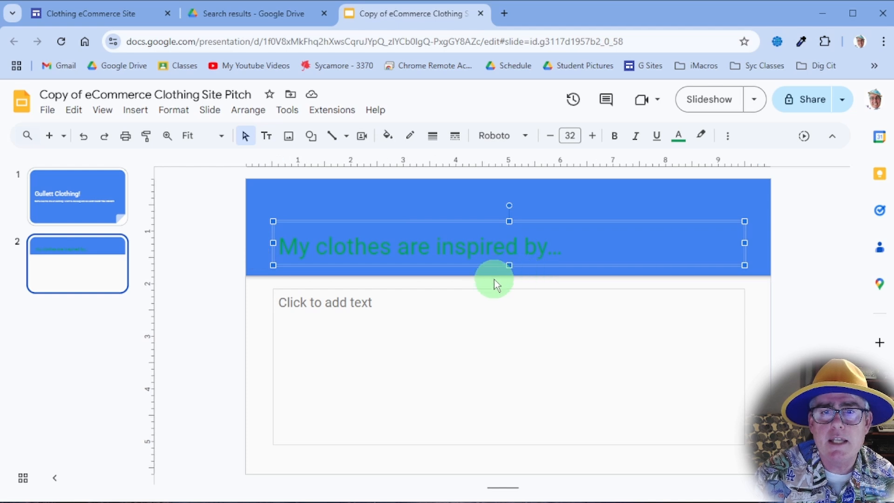
pyautogui.click(442, 246)
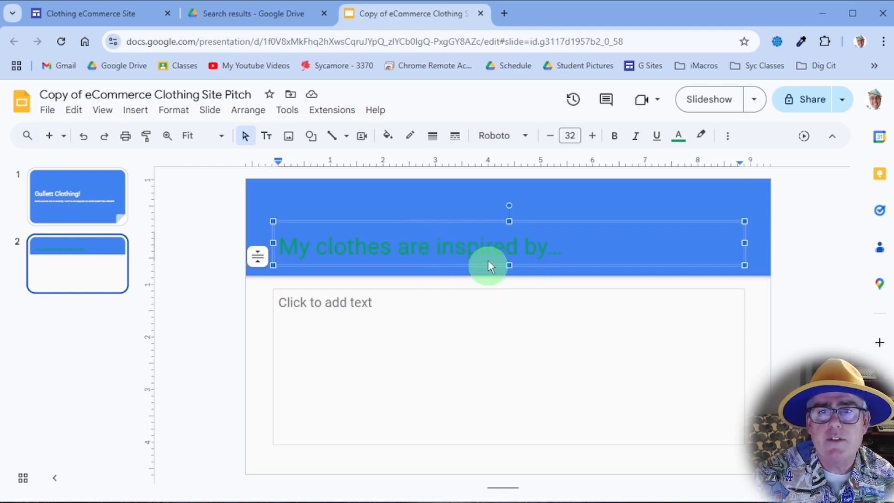
pyautogui.click(679, 135)
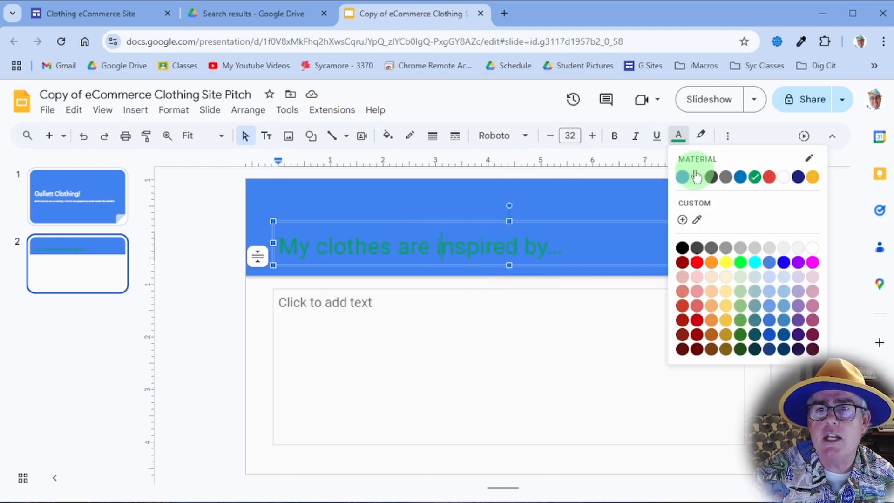
pyautogui.click(729, 178)
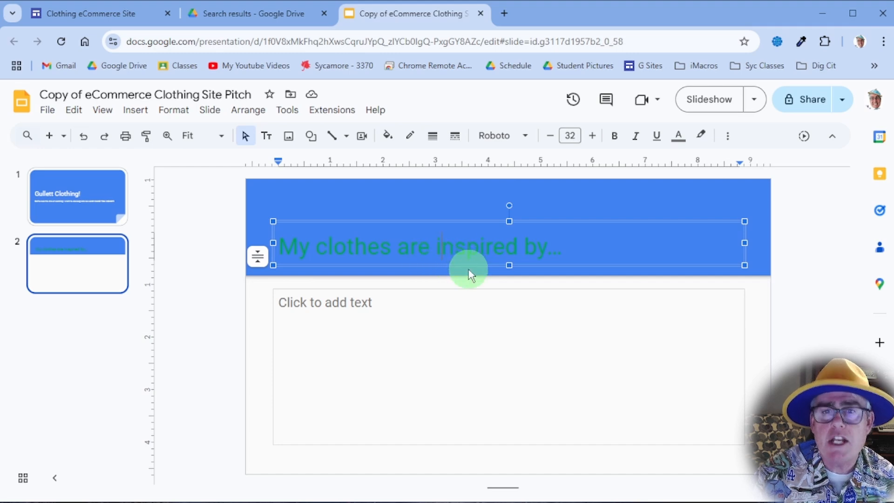
pyautogui.write('a')
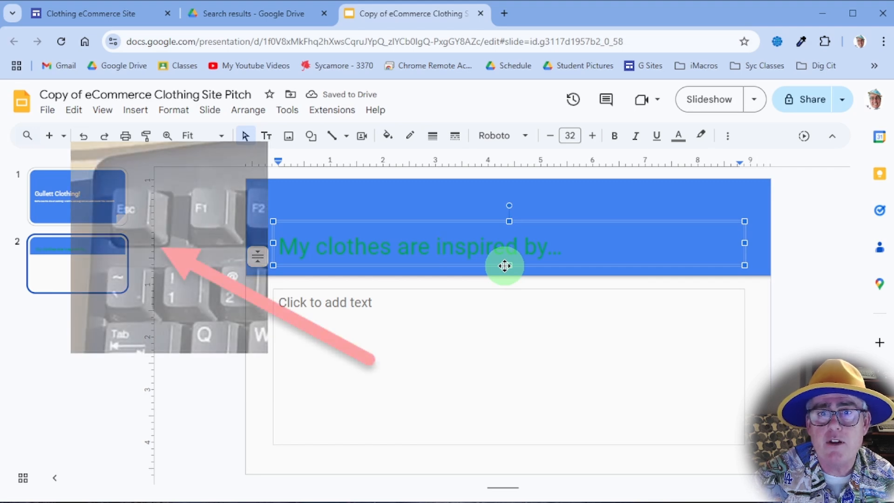
# Step: Select the second slide's whole title box and change its text color to the Material theme's yellow-orange
pyautogui.press('Escape')
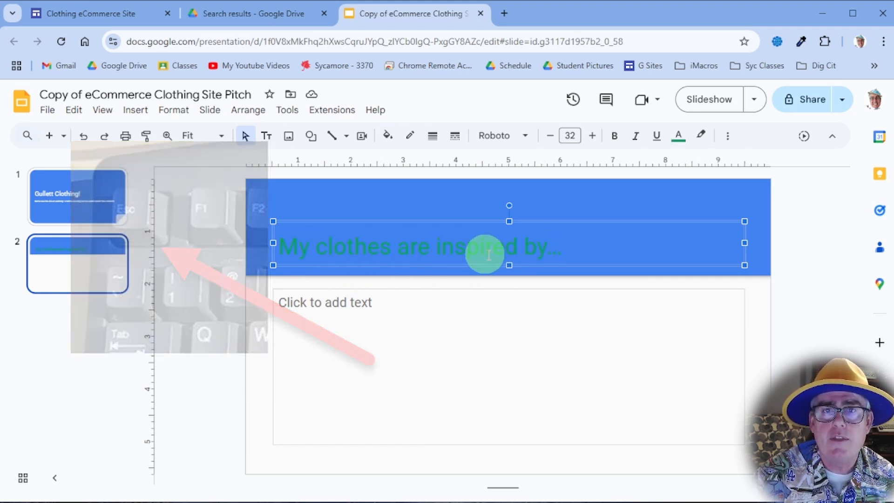
pyautogui.click(679, 136)
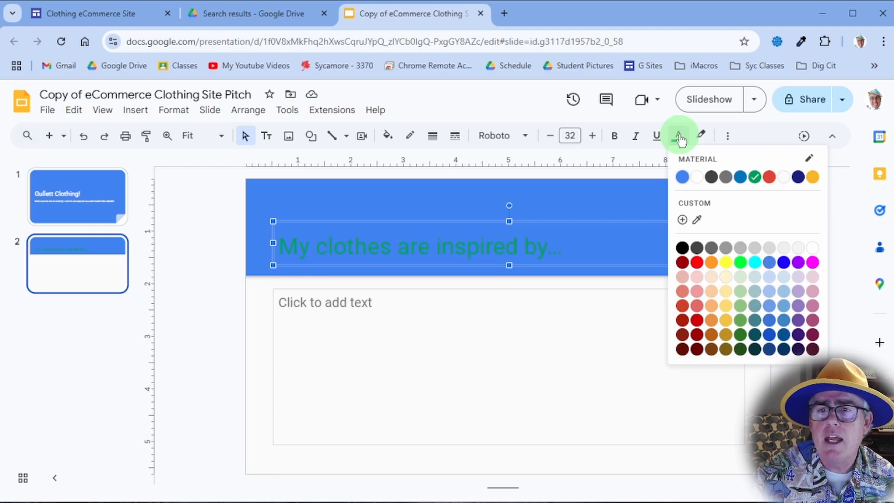
pyautogui.click(813, 177)
pyautogui.click(230, 298)
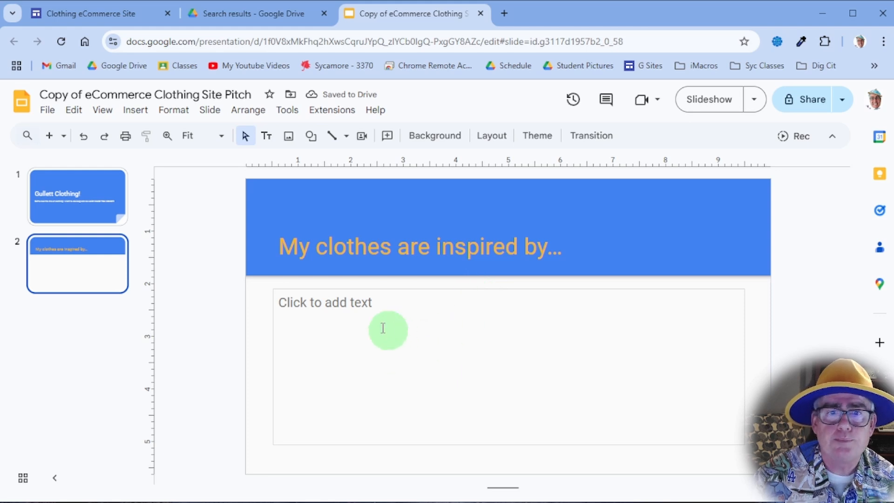
# Step: Delete the empty body text placeholder below the title on the second slide
pyautogui.click(410, 290)
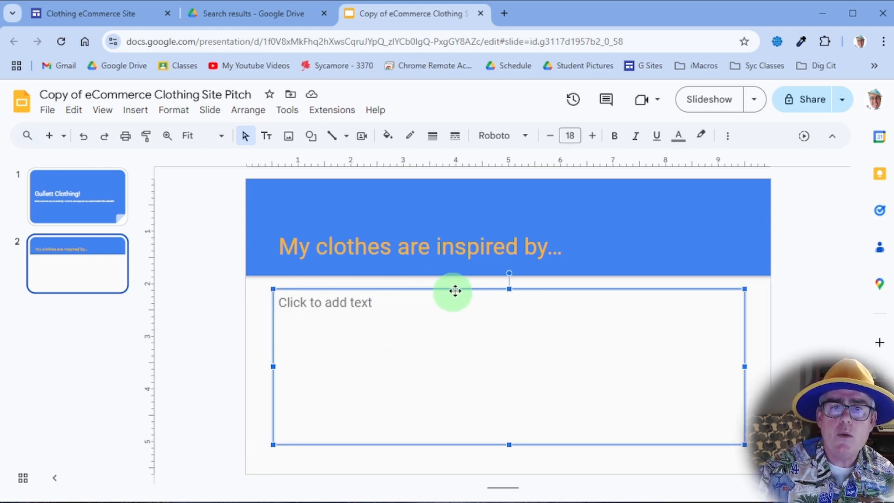
pyautogui.click(209, 325)
pyautogui.moveTo(209, 325); pyautogui.dragTo(430, 409)
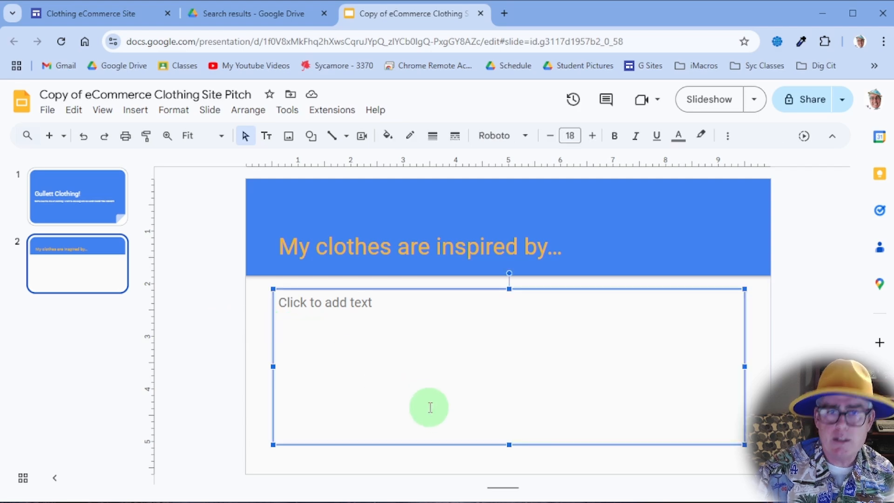
pyautogui.press('Delete')
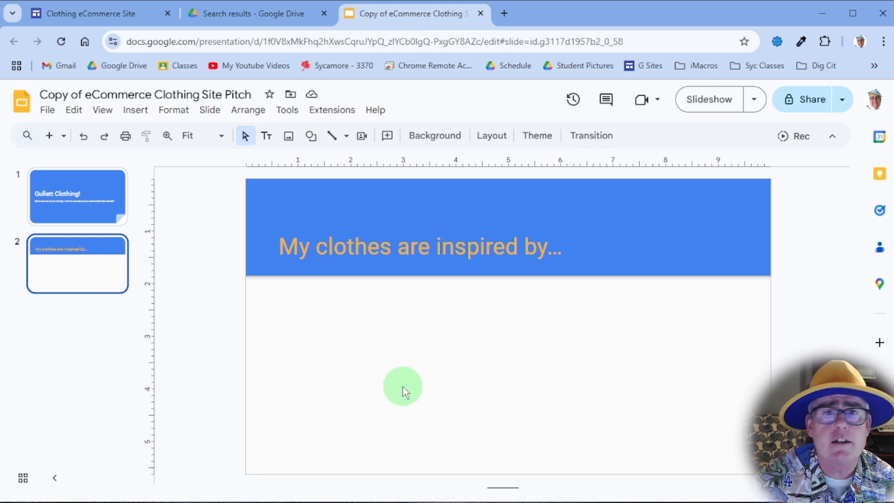
# Step: Search the web for "Cyborg" images and insert the dark robot figure with glowing eyes against blue lights
pyautogui.click(288, 135)
pyautogui.click(310, 181)
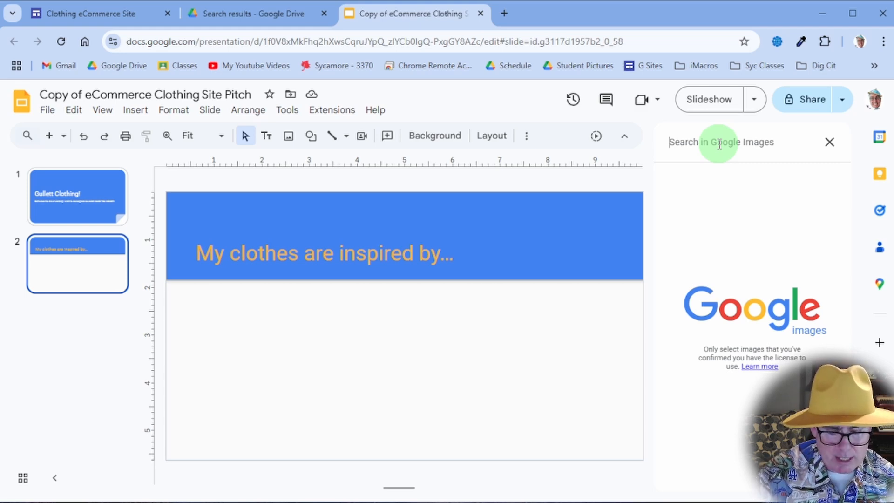
pyautogui.write('c')
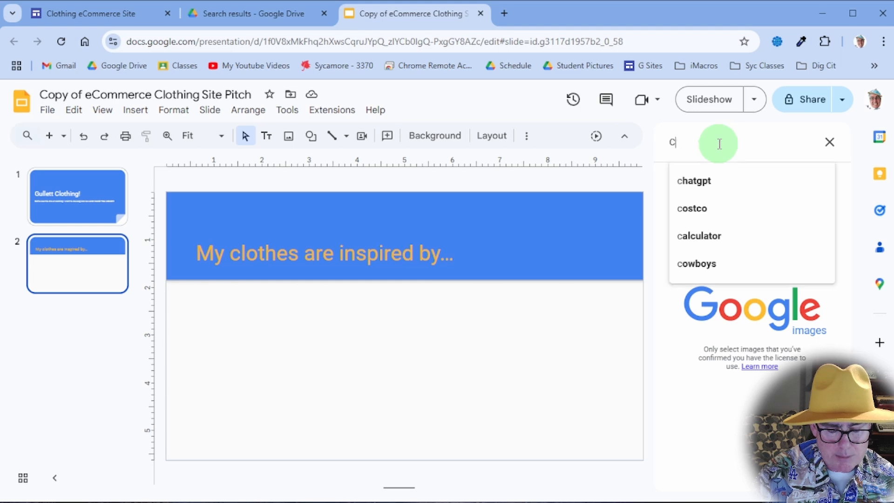
pyautogui.write('yborg')
pyautogui.press('Return')
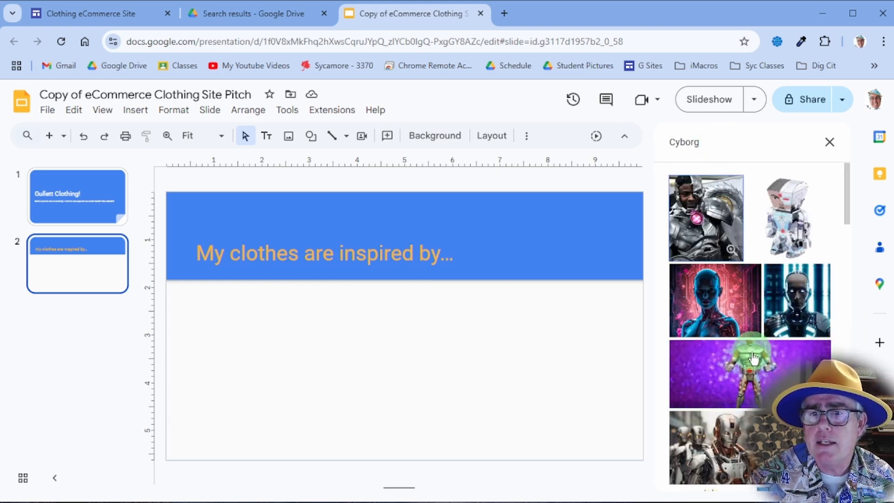
pyautogui.click(790, 306)
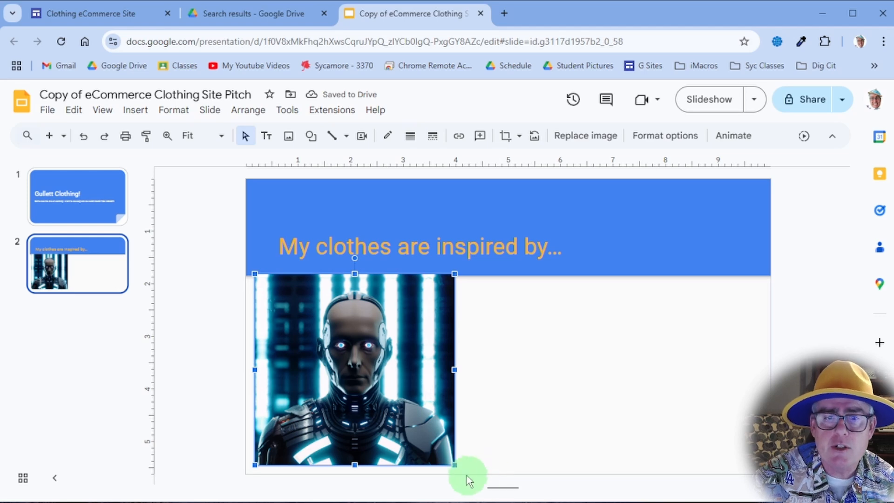
# Step: Shrink the cyborg image proportionally to about 2.2 inches wide and place it just under the title band at the slide's left edge
pyautogui.moveTo(452, 464); pyautogui.dragTo(384, 398)
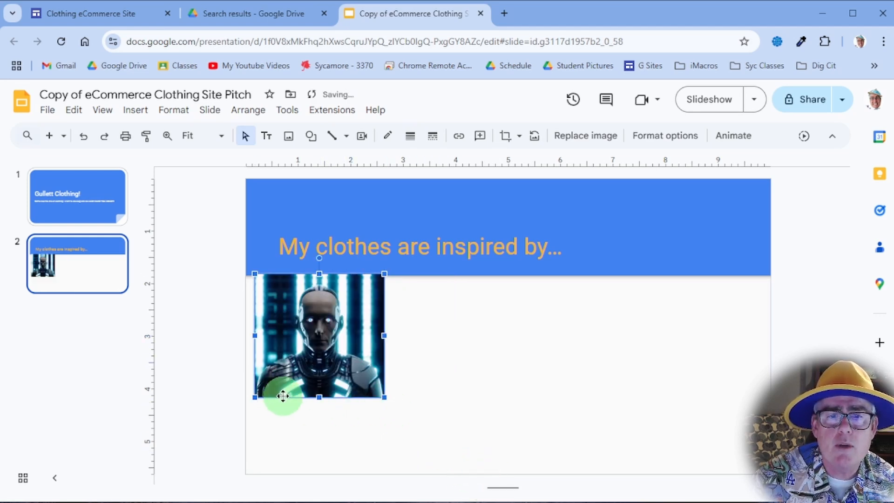
pyautogui.moveTo(384, 335); pyautogui.dragTo(342, 335)
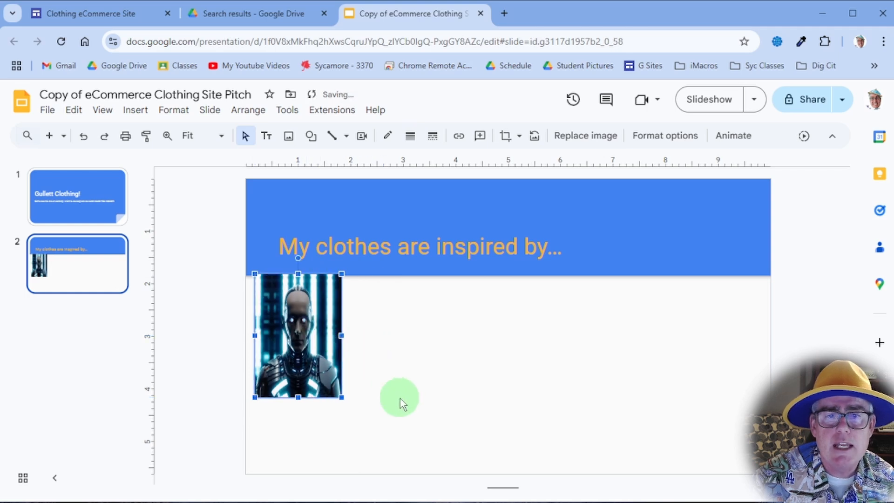
pyautogui.click(83, 139)
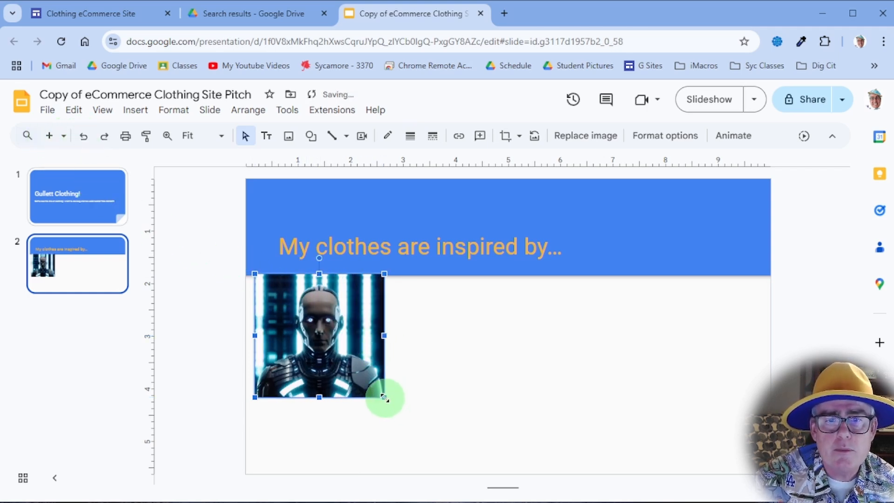
pyautogui.moveTo(384, 397); pyautogui.dragTo(372, 387)
pyautogui.moveTo(306, 333); pyautogui.dragTo(302, 341)
pyautogui.click(444, 369)
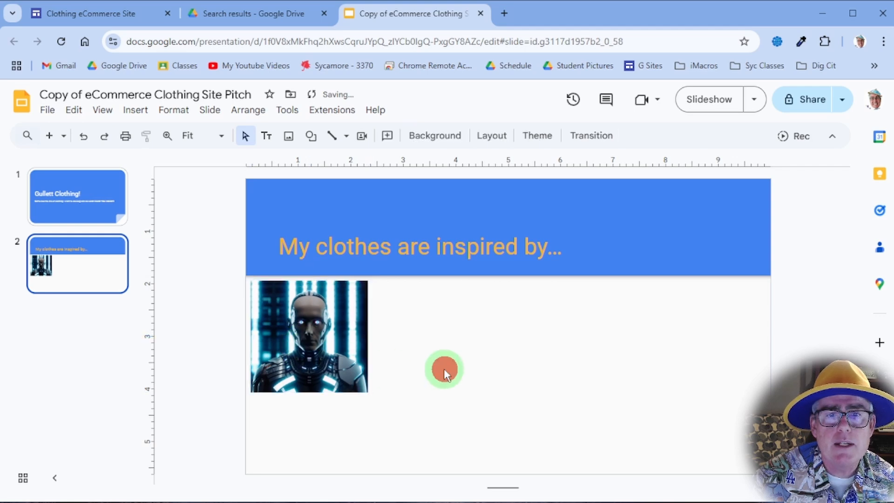
# Step: Add a text box about 3.2 inches wide to the right of the cyborg image with the text "Cyborgs!"
pyautogui.click(266, 135)
pyautogui.moveTo(382, 291); pyautogui.dragTo(551, 315)
pyautogui.write('Cyborgs!')
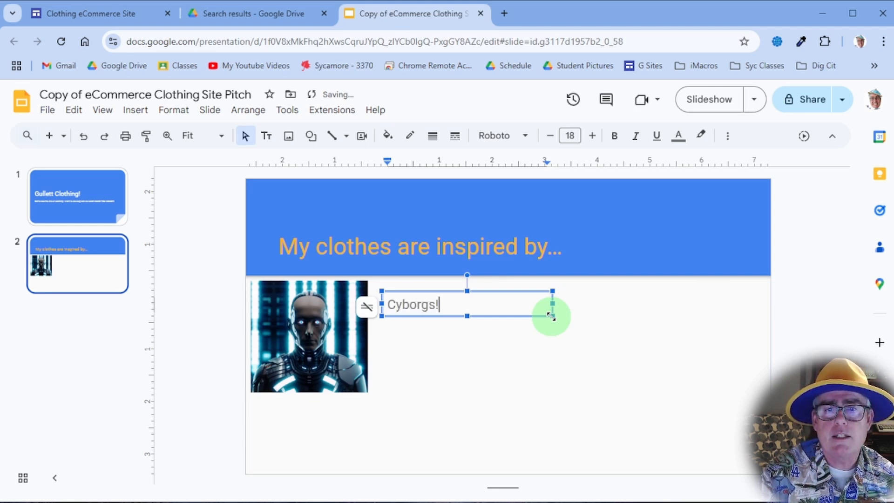
pyautogui.click(563, 342)
# Step: Format the whole "Cyborgs!" text box in the Material theme's red and bold
pyautogui.click(413, 302)
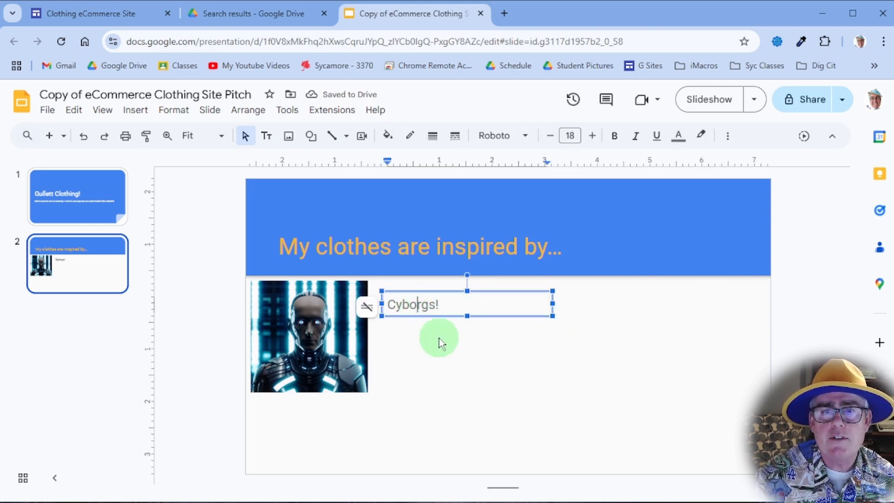
pyautogui.press('Escape')
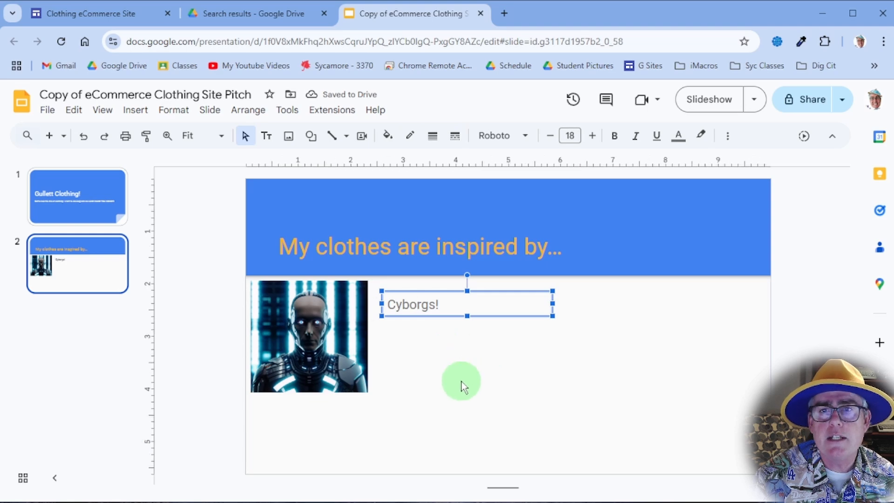
pyautogui.click(678, 135)
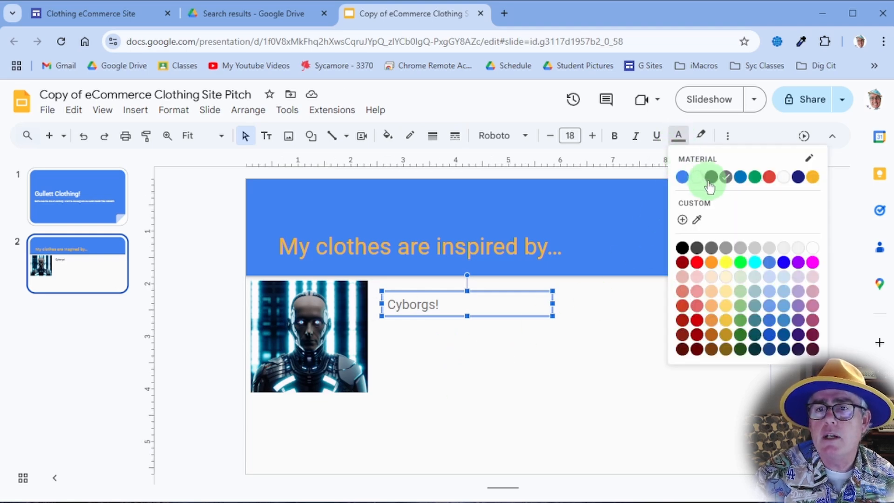
pyautogui.click(769, 177)
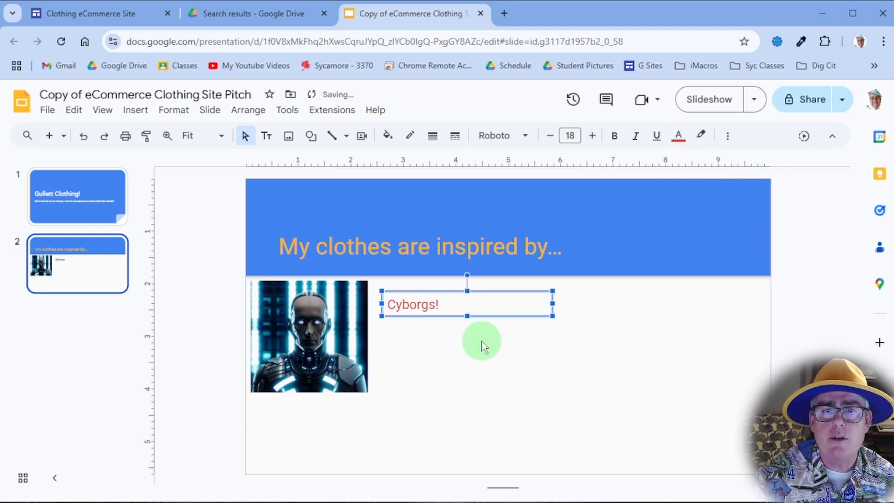
pyautogui.click(480, 344)
pyautogui.moveTo(429, 357); pyautogui.dragTo(416, 293)
pyautogui.click(614, 136)
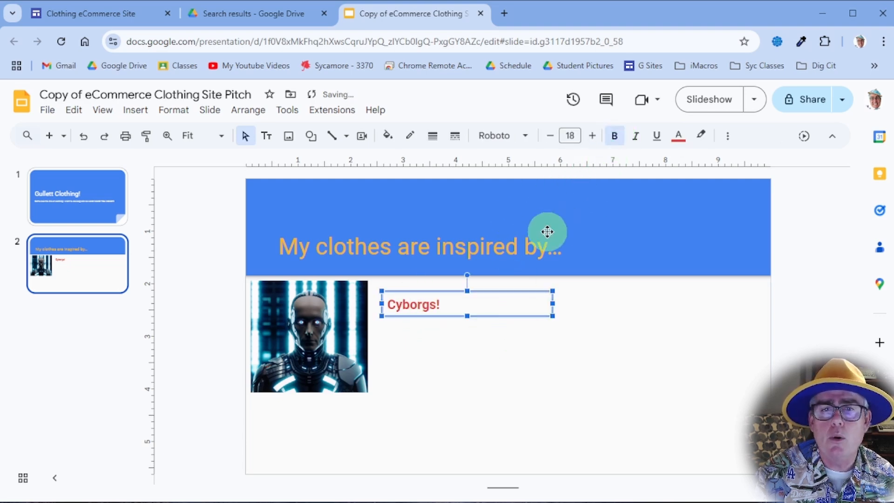
pyautogui.click(532, 353)
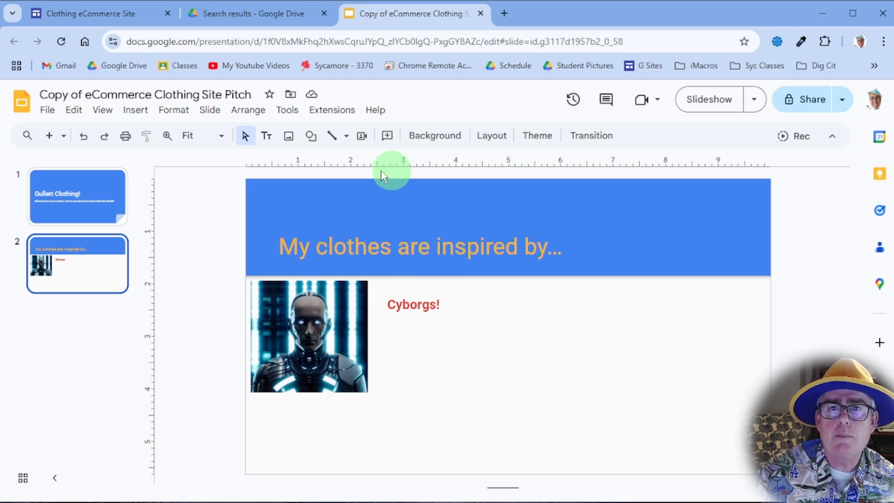
# Step: Search the web for "data cables" images and insert the picture of the colorful row of network cables
pyautogui.click(292, 137)
pyautogui.click(299, 181)
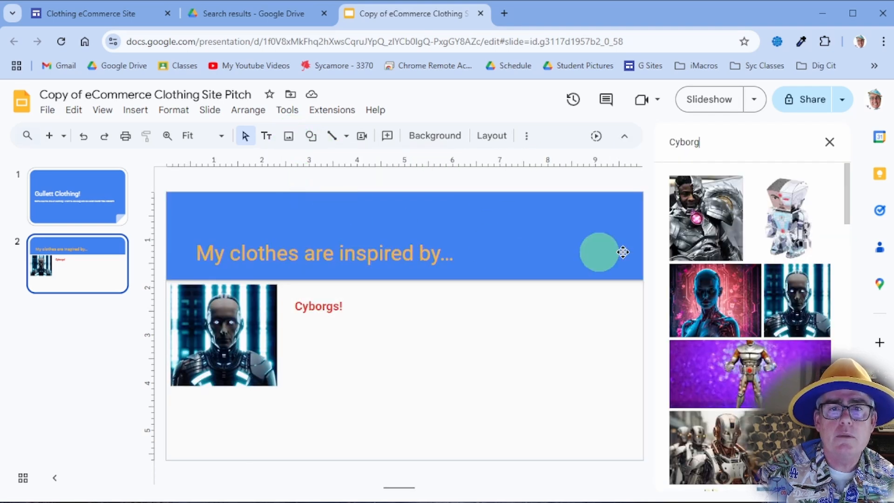
pyautogui.click(719, 154)
pyautogui.doubleClick(680, 140)
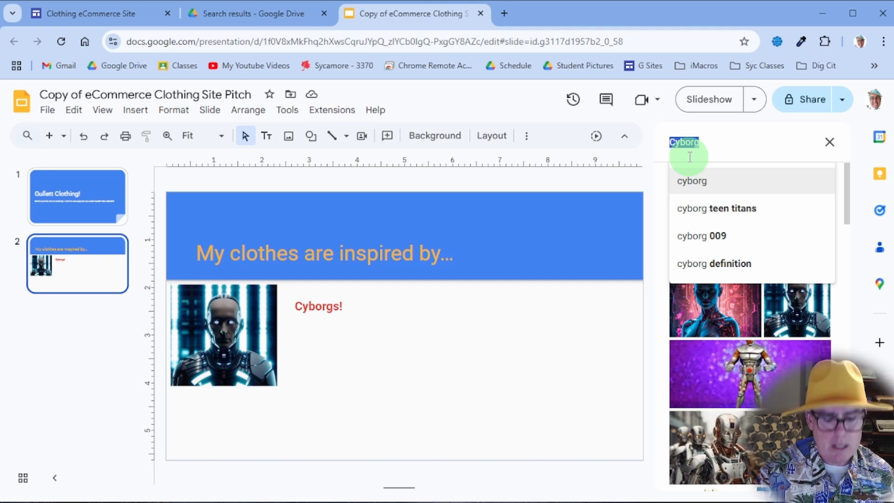
pyautogui.write('data')
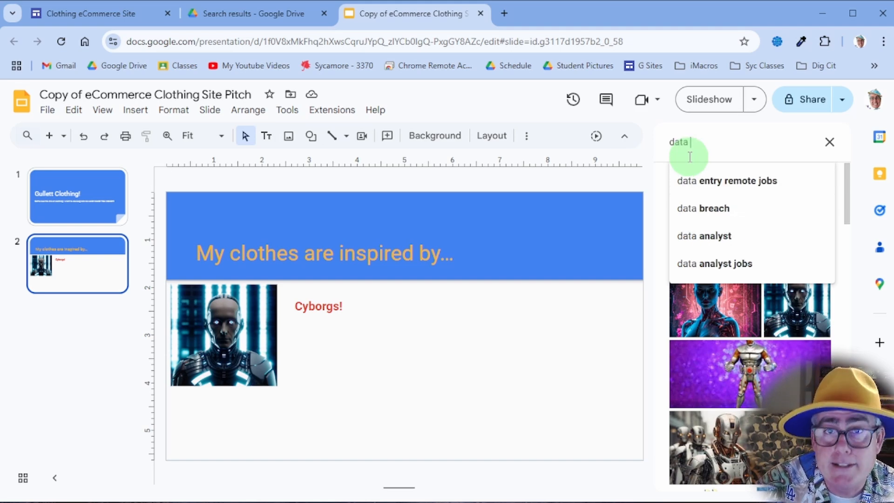
pyautogui.write(' cables')
pyautogui.press('Return')
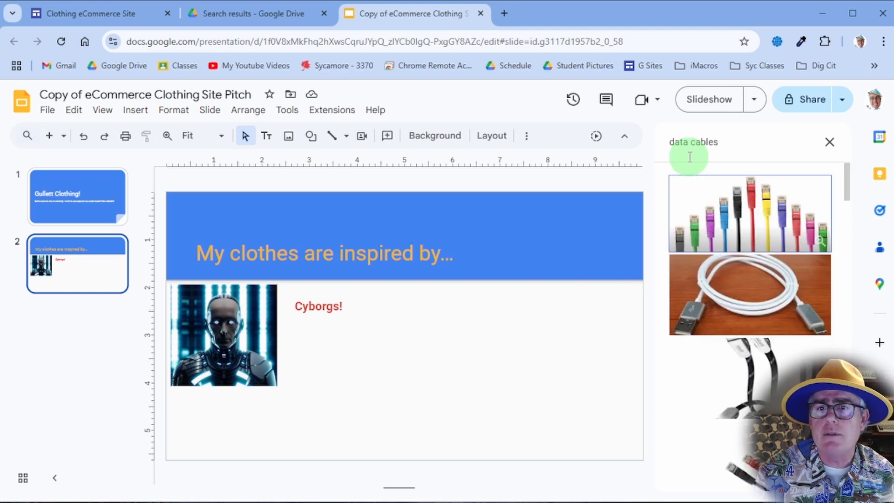
pyautogui.click(766, 226)
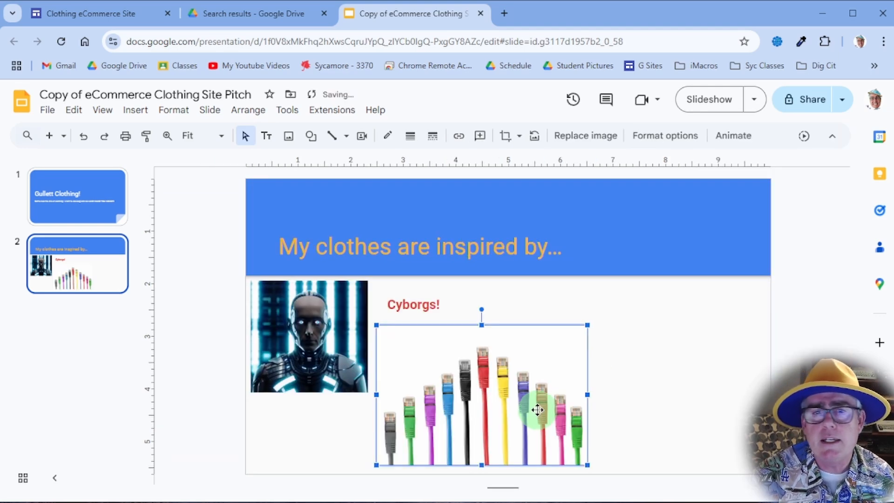
# Step: Rotate the cable image clockwise until the plugs point down and right, and move it to overhang the slide's right edge
pyautogui.moveTo(535, 427); pyautogui.dragTo(687, 393)
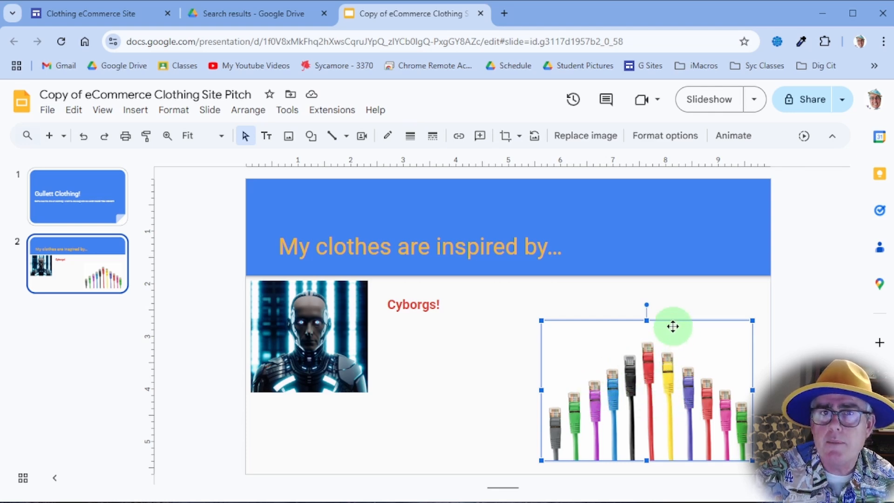
pyautogui.moveTo(647, 306); pyautogui.dragTo(708, 426)
pyautogui.moveTo(669, 375); pyautogui.dragTo(716, 395)
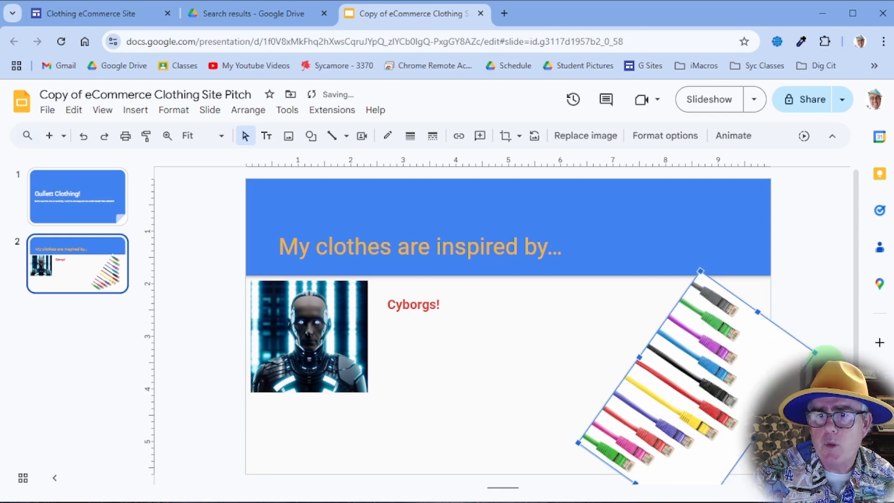
pyautogui.click(822, 298)
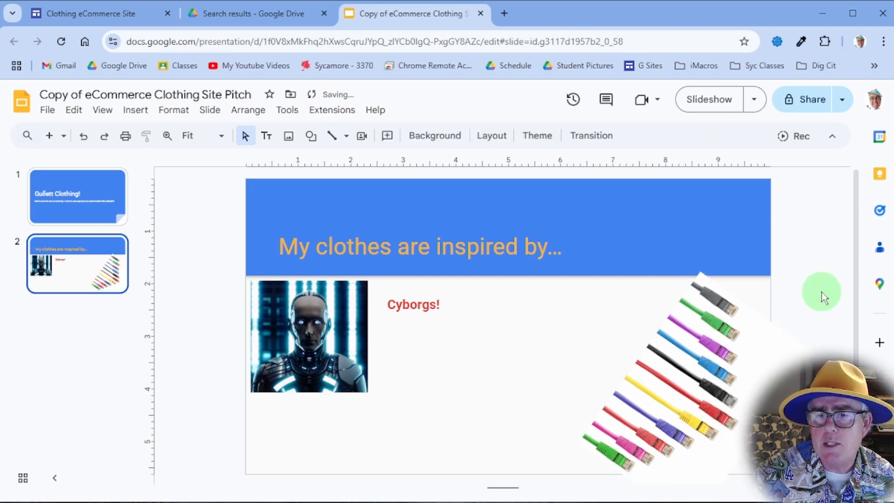
# Step: Crop some of the blank white margin beyond the plugs off the lower-right edge of the cable image
pyautogui.click(684, 390)
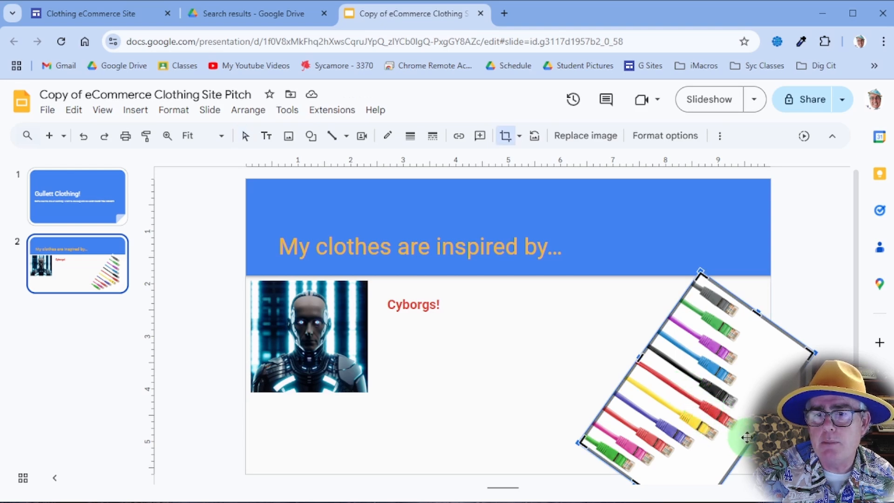
pyautogui.moveTo(744, 435); pyautogui.dragTo(738, 427)
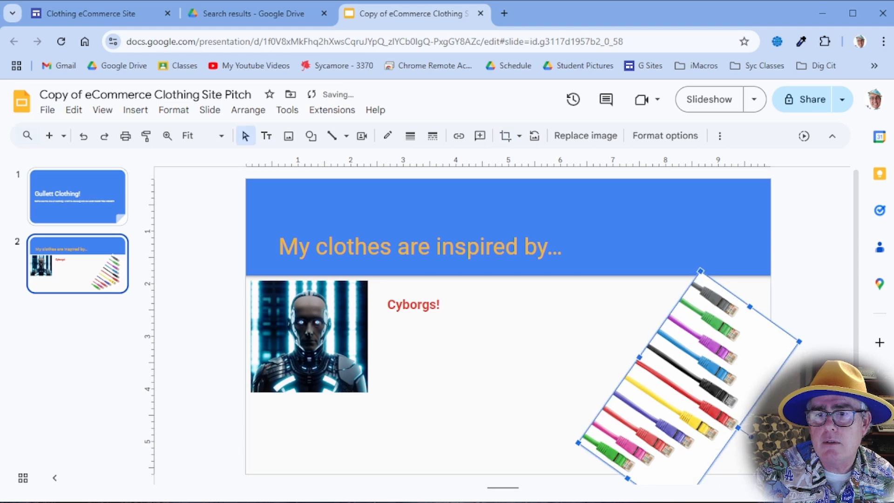
pyautogui.press('Escape')
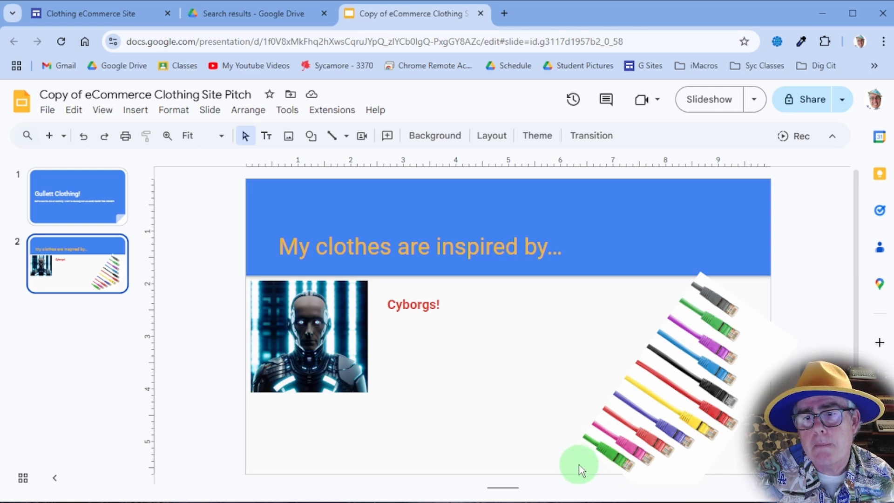
# Step: Send the cable image to the back of the slide's object order
pyautogui.rightClick(698, 359)
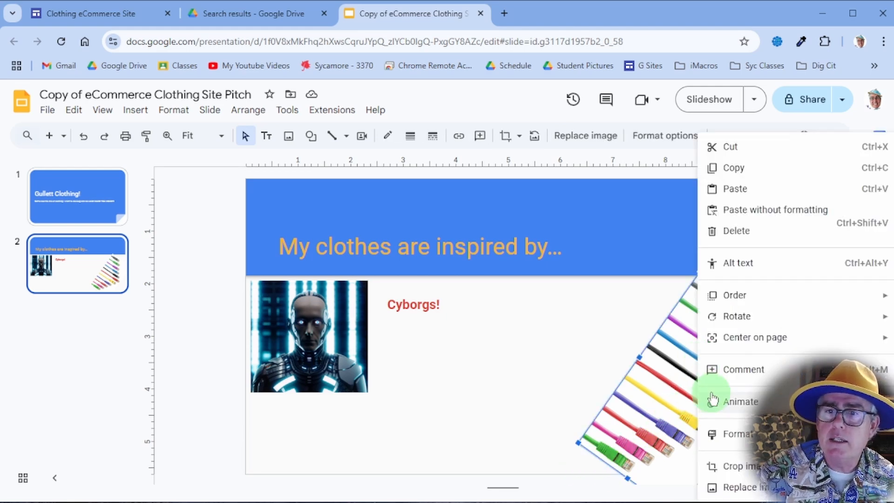
pyautogui.moveTo(729, 305)
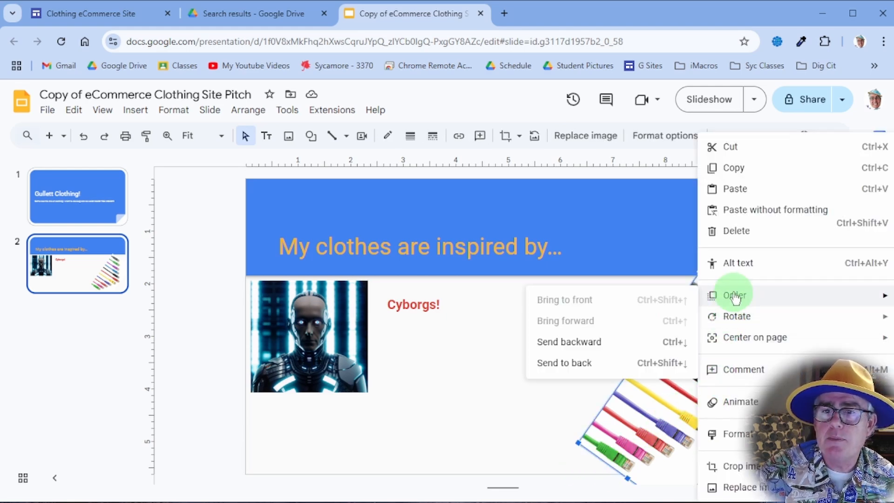
pyautogui.click(615, 365)
pyautogui.click(519, 372)
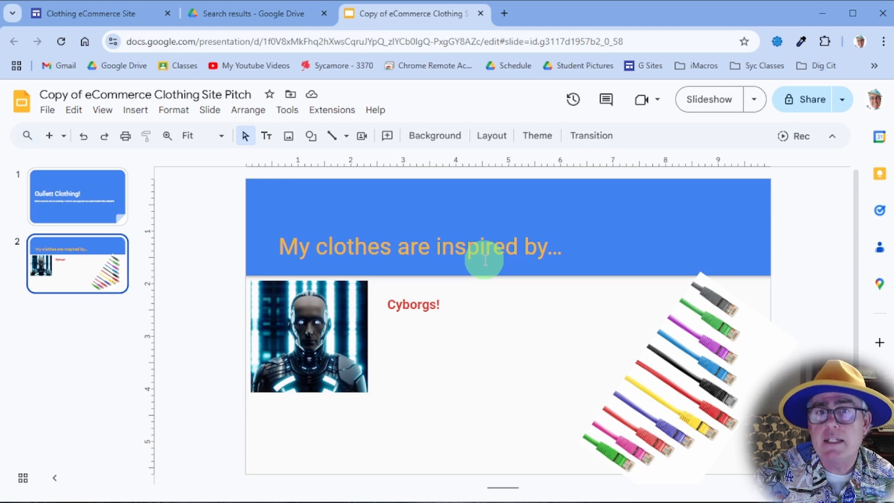
# Step: Crop the upper edge of the cable image slightly so its white corner clears the blue header
pyautogui.click(640, 226)
pyautogui.click(577, 197)
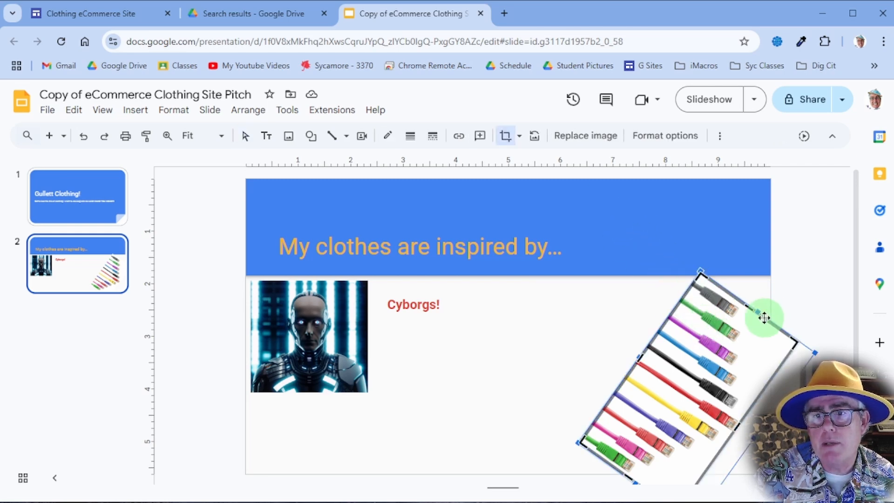
pyautogui.moveTo(750, 309); pyautogui.dragTo(747, 316)
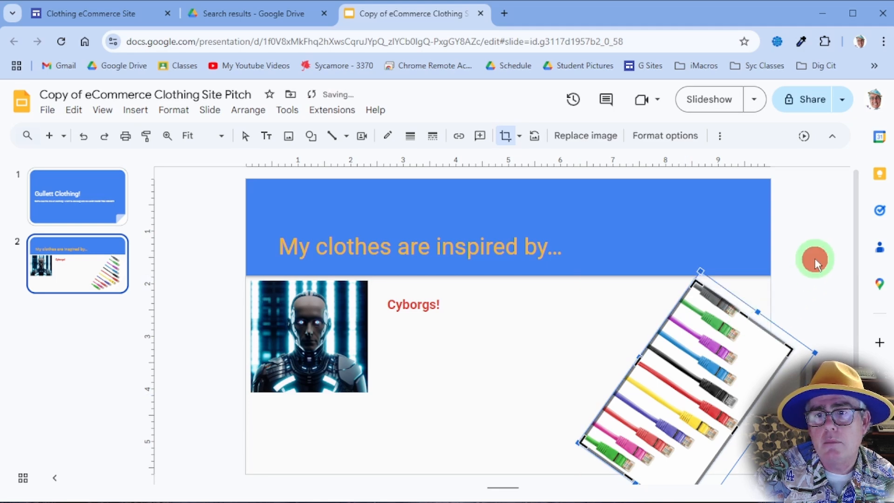
pyautogui.click(825, 323)
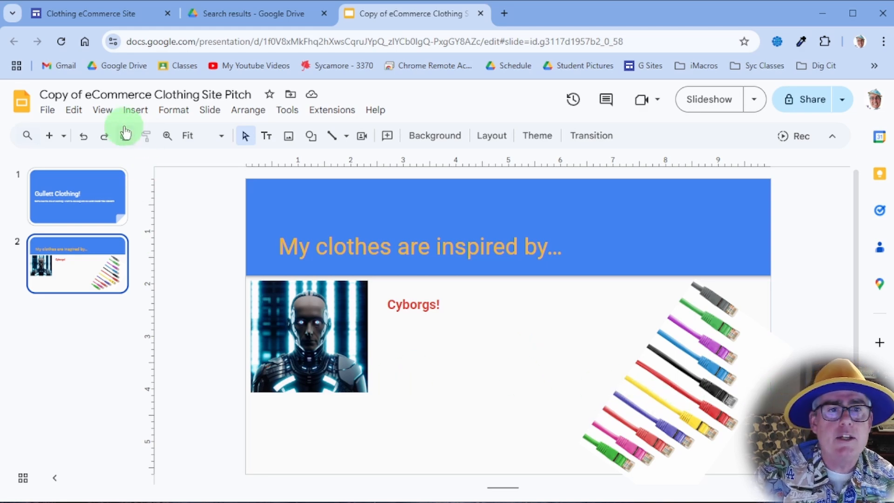
# Step: Add a text box about 1.6 inches wide just left of the cable image with the text "Data Cables!" on one line
pyautogui.click(267, 135)
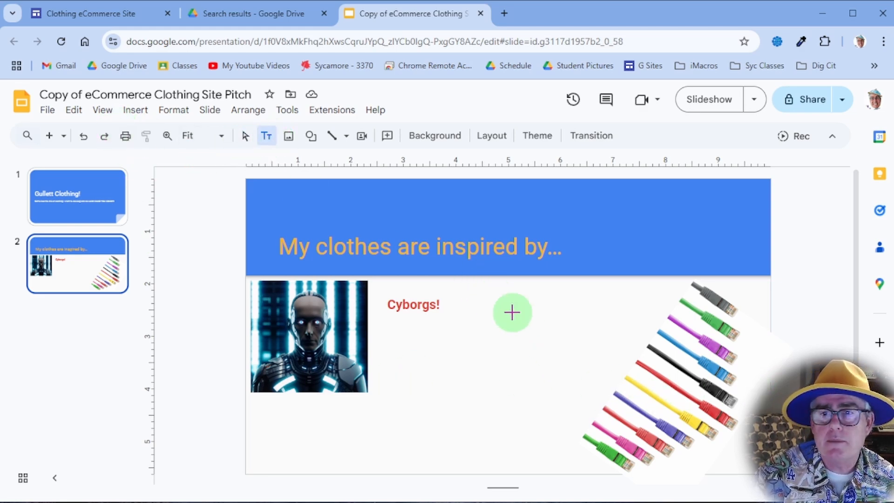
pyautogui.moveTo(549, 341); pyautogui.dragTo(624, 363)
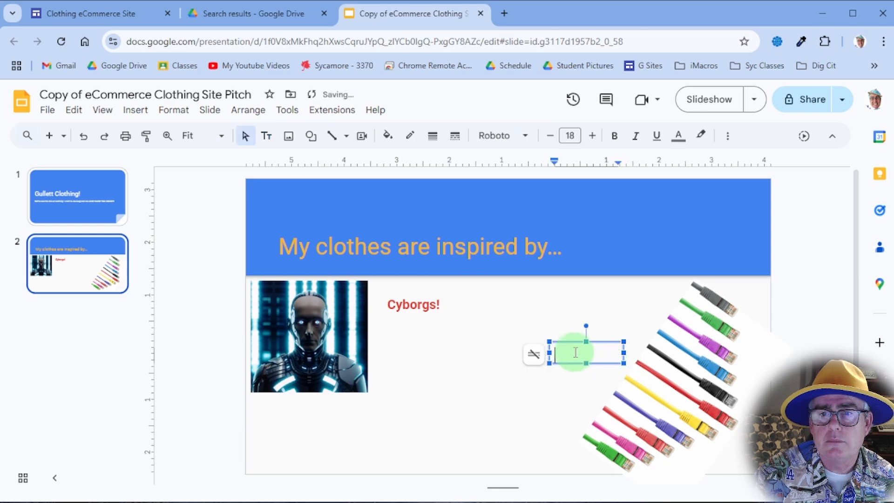
pyautogui.write('Data Cabl')
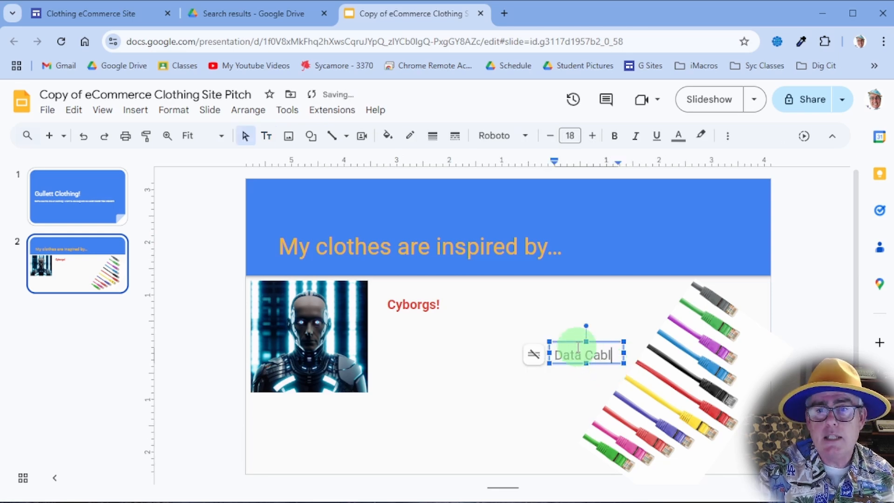
pyautogui.write('es!')
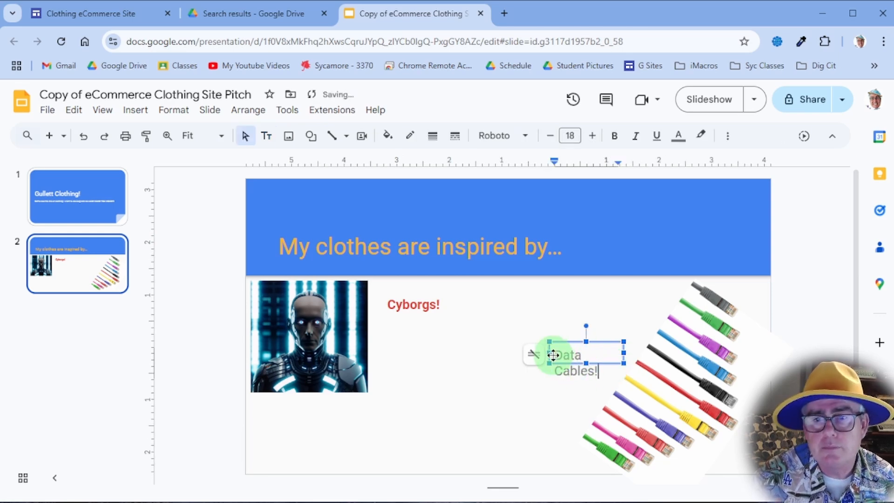
pyautogui.click(550, 355)
pyautogui.moveTo(549, 355); pyautogui.dragTo(538, 354)
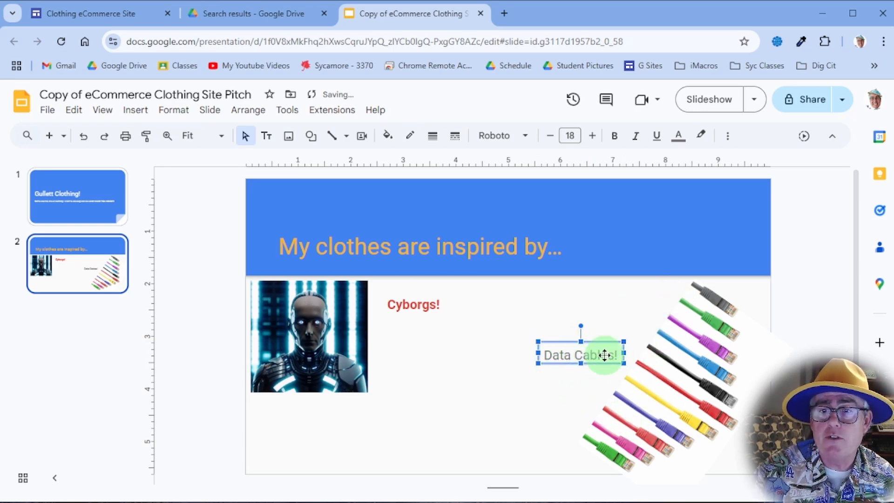
# Step: Try the Material theme's darker blue and then its orange as the text color of "Data Cables!"
pyautogui.click(678, 136)
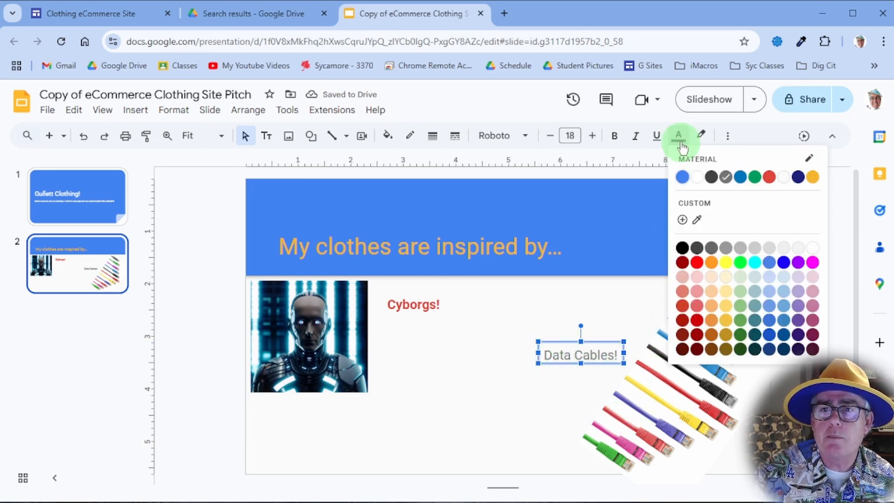
pyautogui.click(740, 177)
pyautogui.click(687, 147)
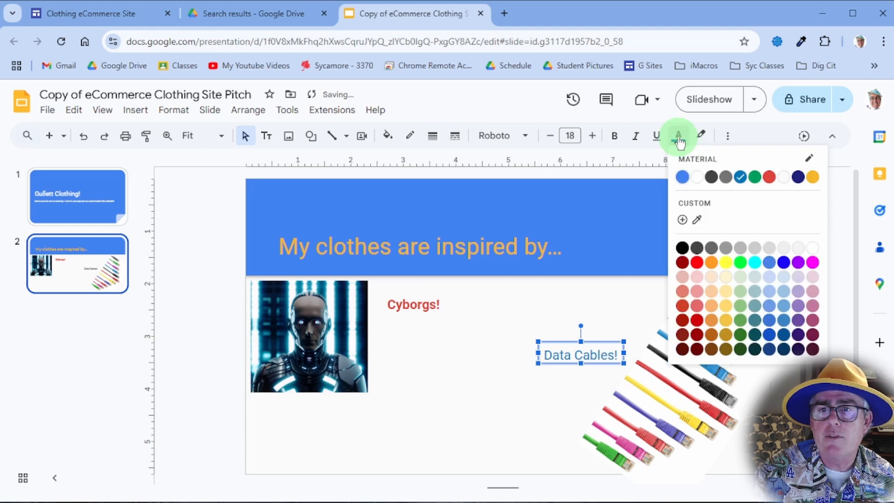
pyautogui.click(818, 178)
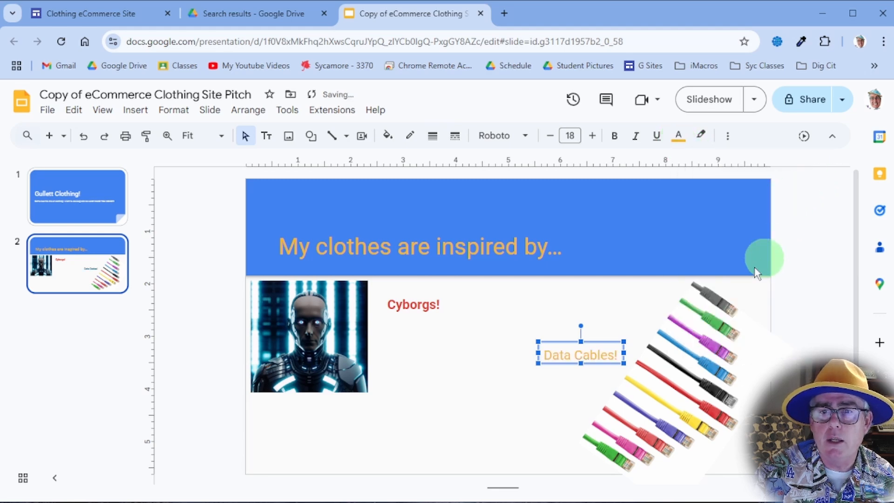
# Step: Set the text color of the "Data Cables!" label to the Material theme's green
pyautogui.click(678, 137)
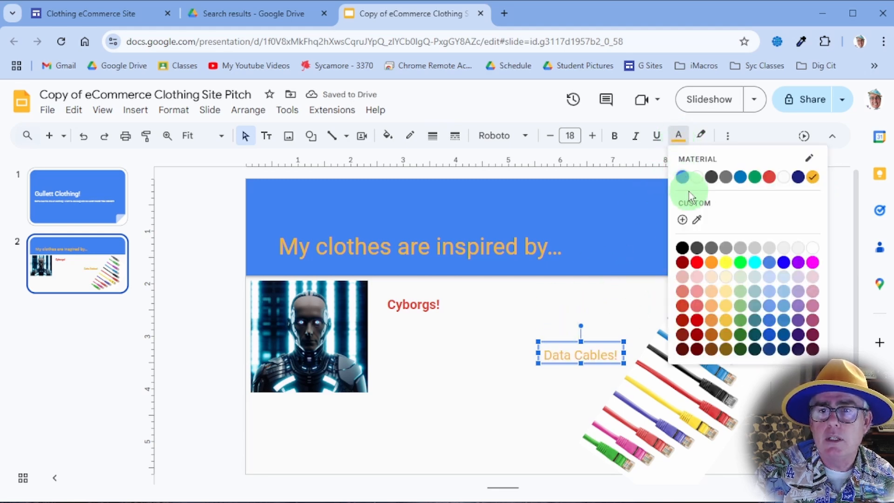
pyautogui.click(755, 178)
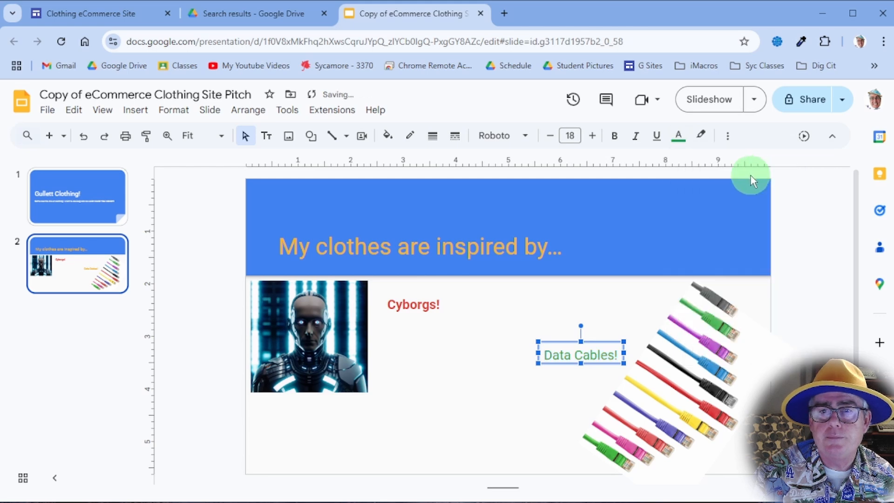
pyautogui.click(564, 307)
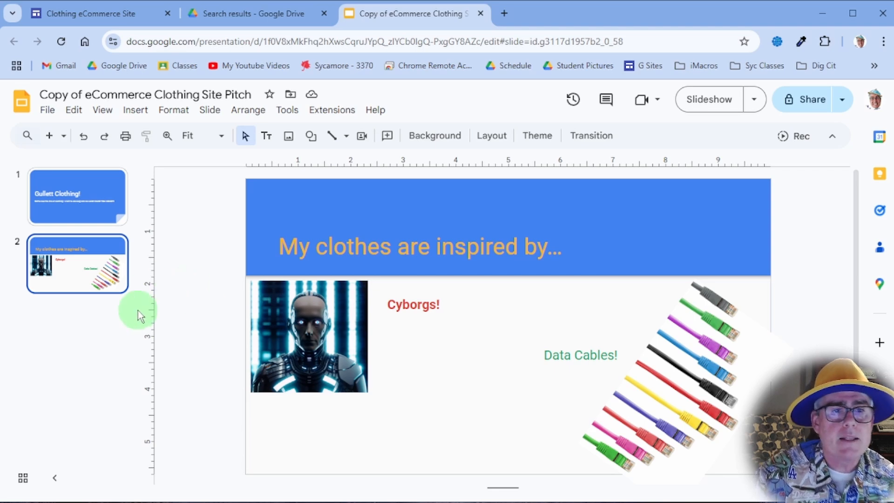
# Step: Add a third slide with a title and body layout and title it "My Clients!"
pyautogui.click(49, 140)
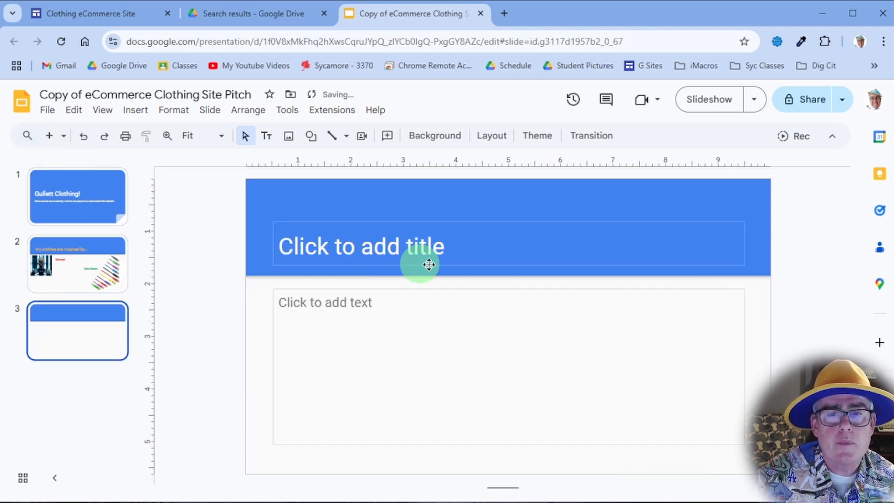
pyautogui.click(583, 240)
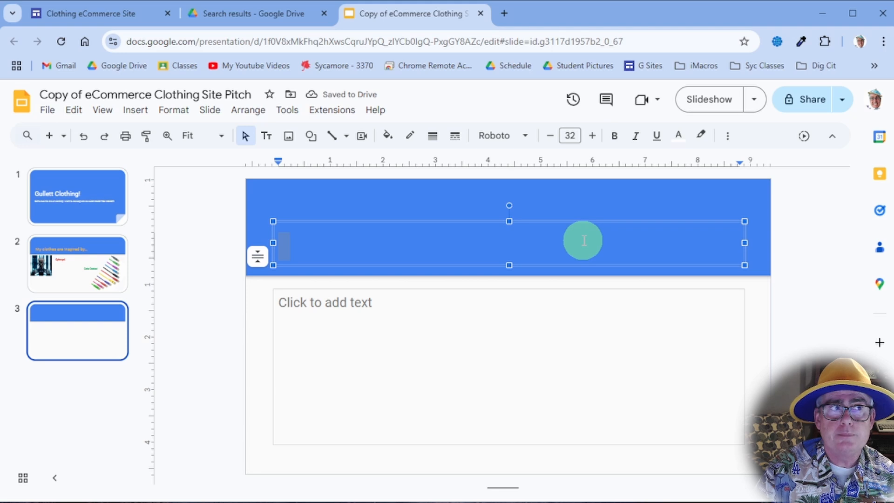
pyautogui.write('My Cli')
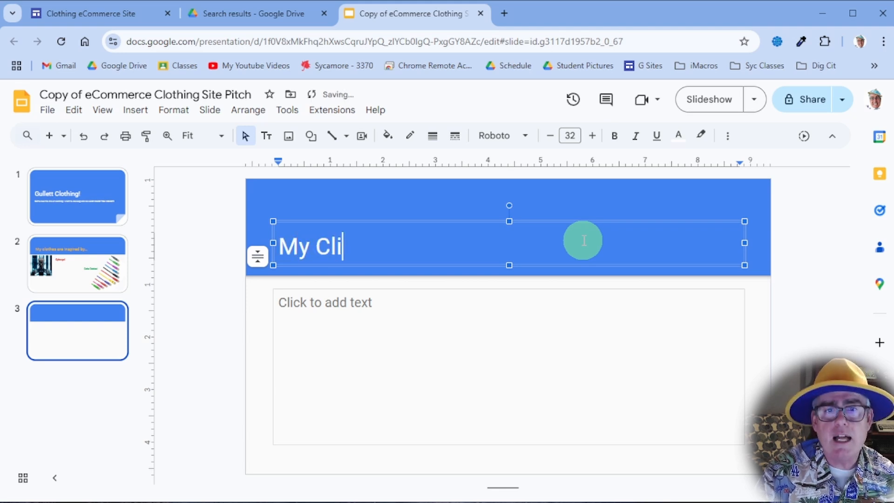
pyautogui.write('ents!')
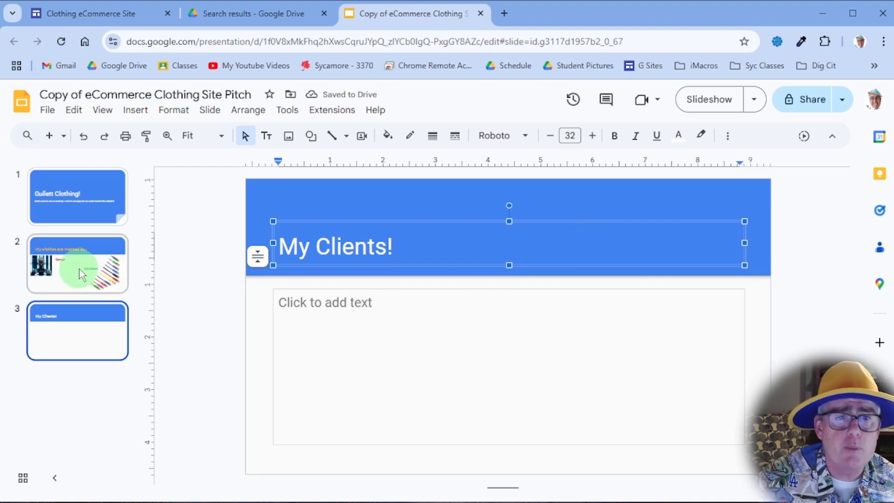
# Step: Compare the inspiration slide's title, labels and images with the new "My Clients!" slide
pyautogui.click(71, 278)
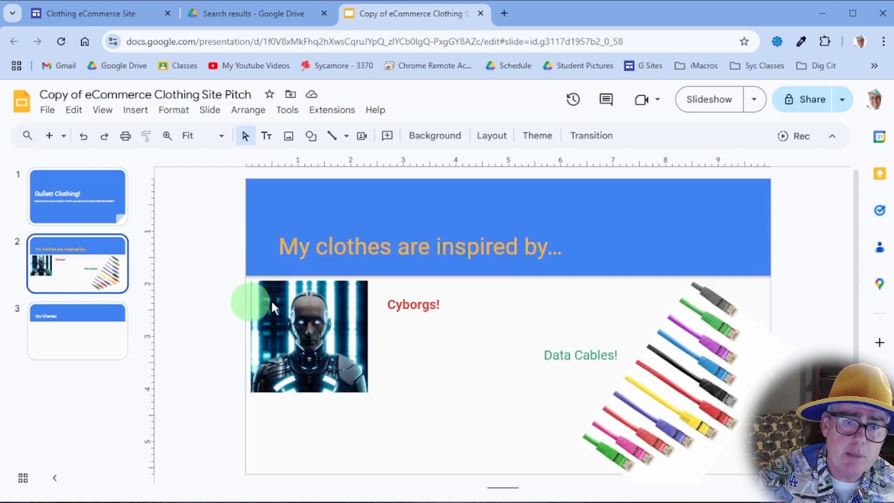
pyautogui.click(83, 347)
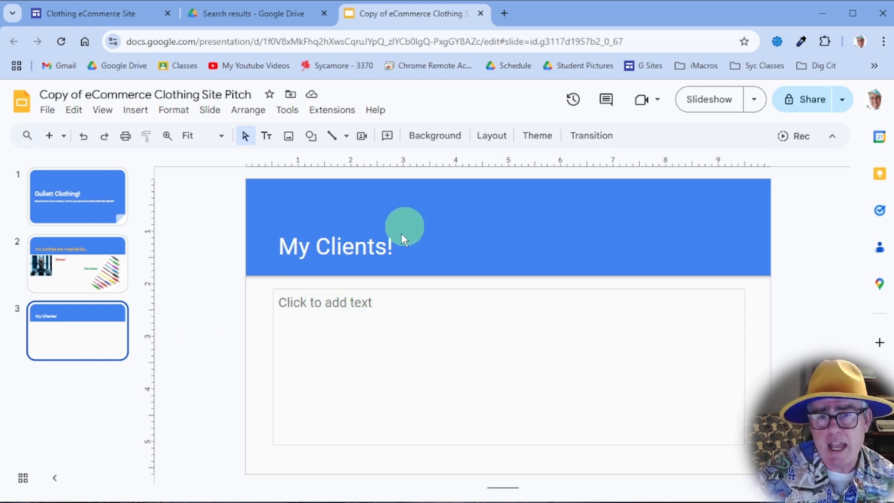
pyautogui.click(104, 269)
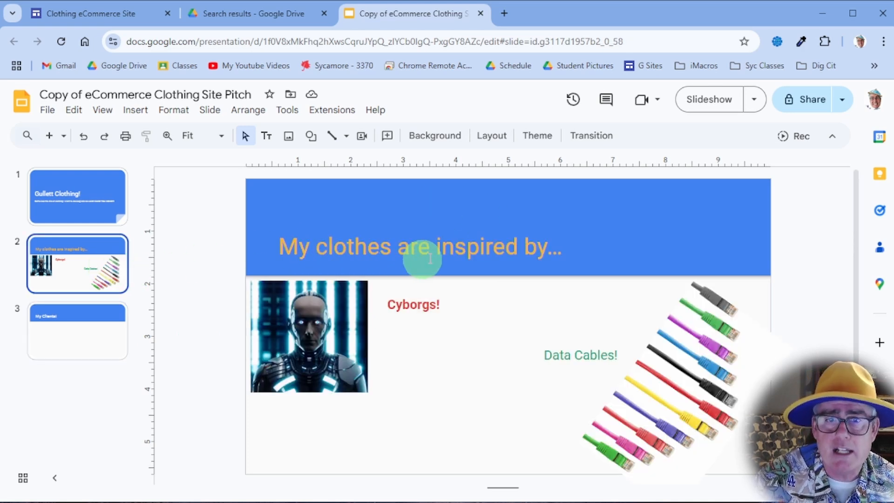
pyautogui.click(112, 333)
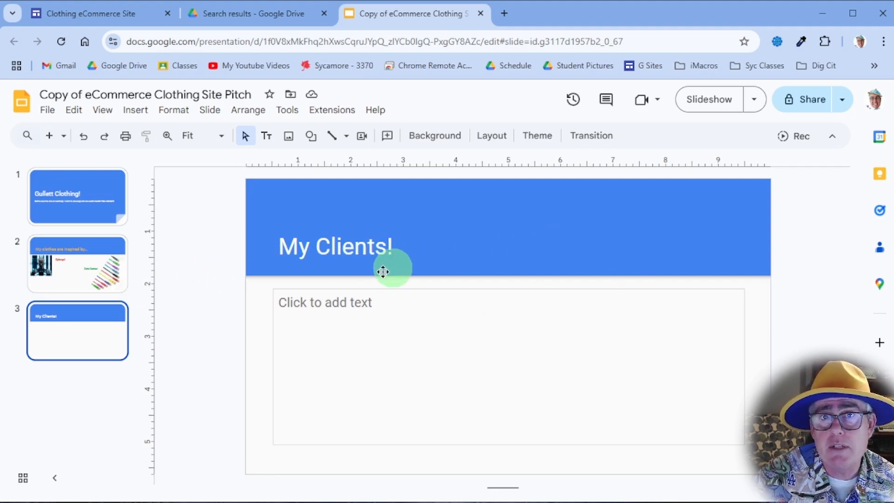
pyautogui.click(58, 272)
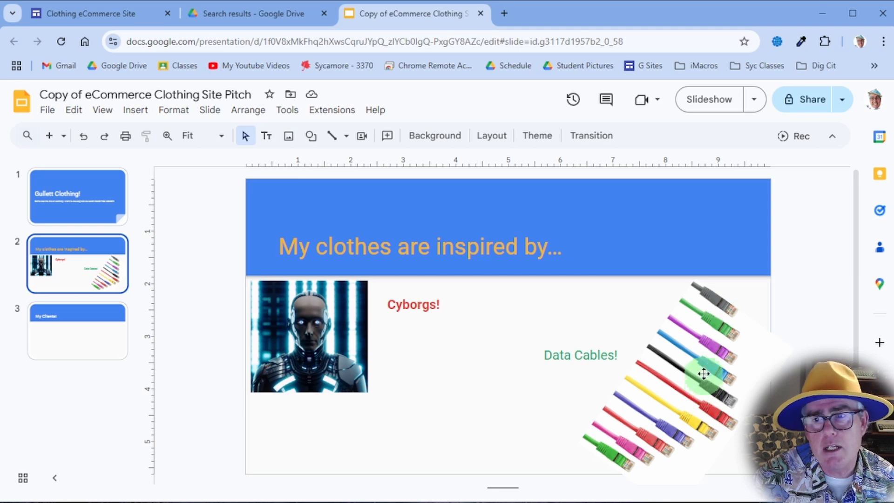
pyautogui.click(403, 306)
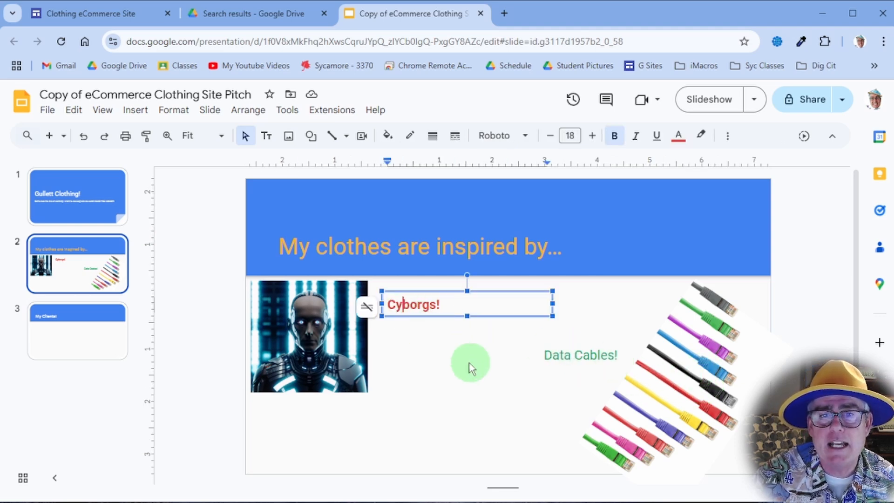
pyautogui.click(413, 240)
pyautogui.click(196, 355)
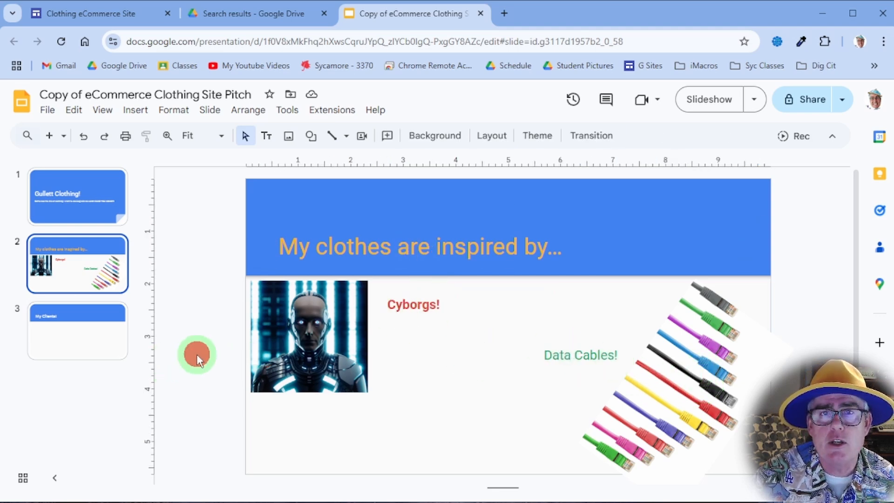
pyautogui.click(68, 345)
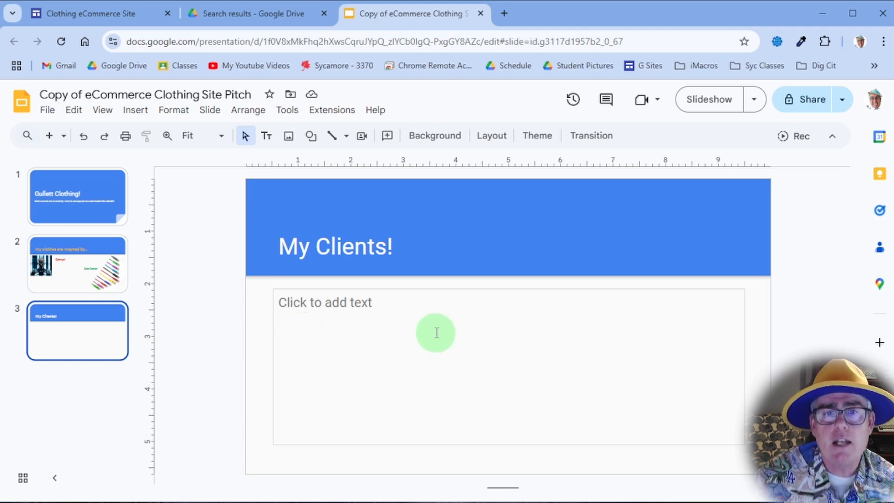
# Step: Fill the "My Clients!" body with "The techie nerd market is untapped! They are CLAMOURING for clothing that matches their profession!"
pyautogui.click(399, 317)
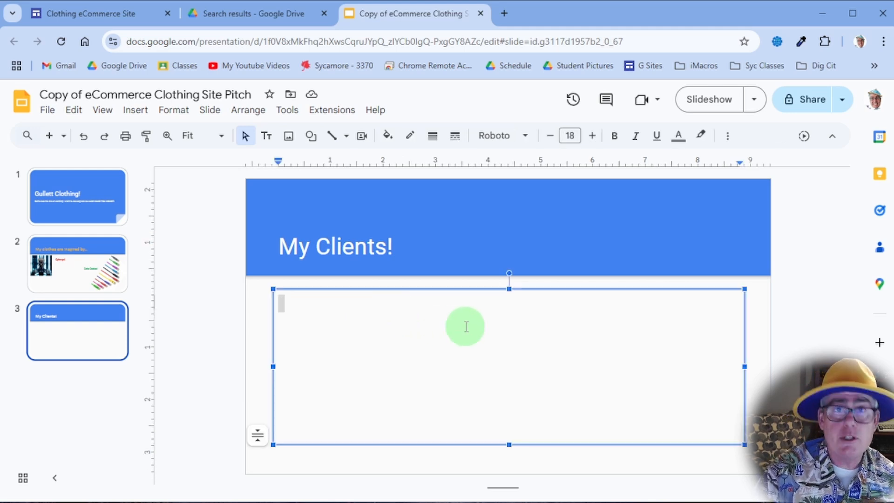
pyautogui.write('The')
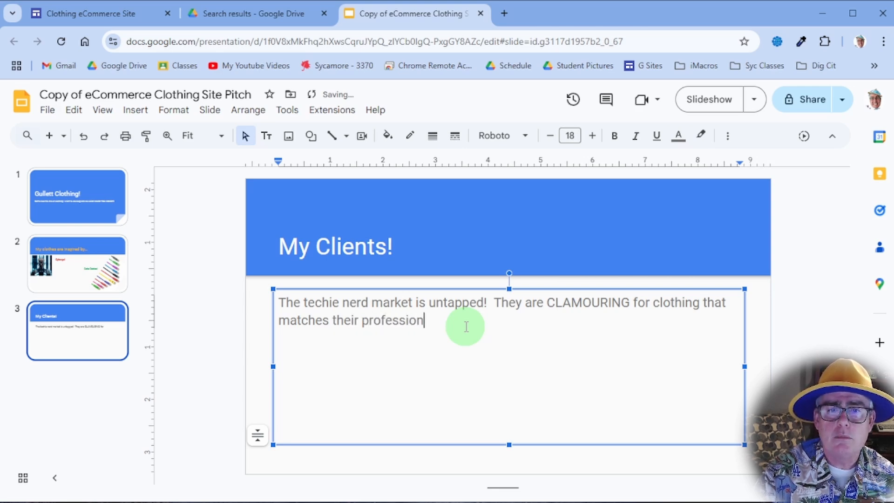
pyautogui.click(264, 348)
pyautogui.doubleClick(464, 325)
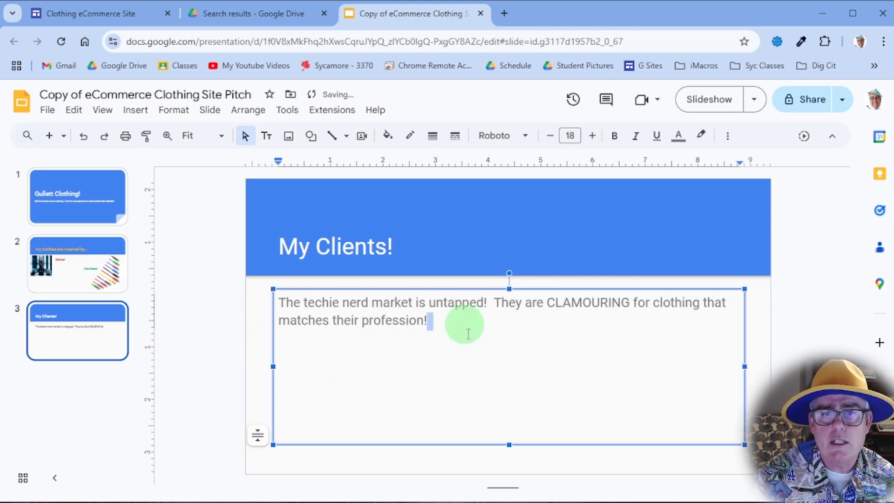
# Step: Shorten the body text box on the "My Clients!" slide to about half its height
pyautogui.moveTo(509, 443); pyautogui.dragTo(499, 362)
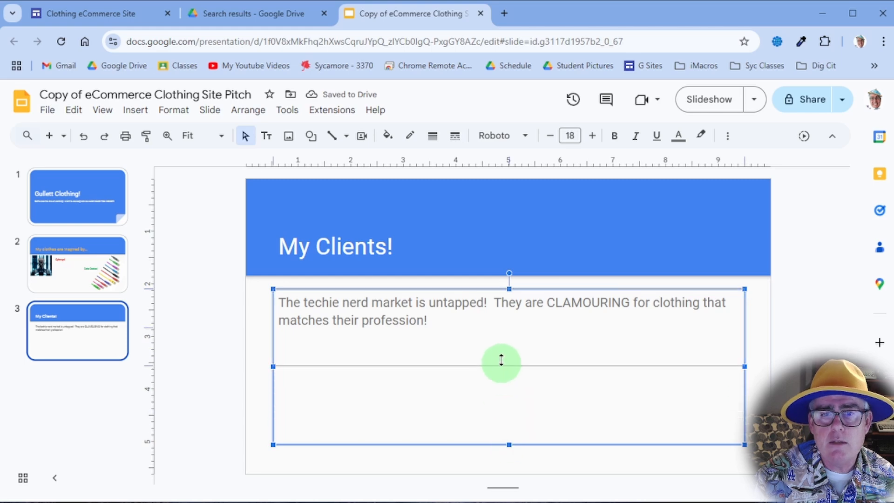
pyautogui.click(408, 389)
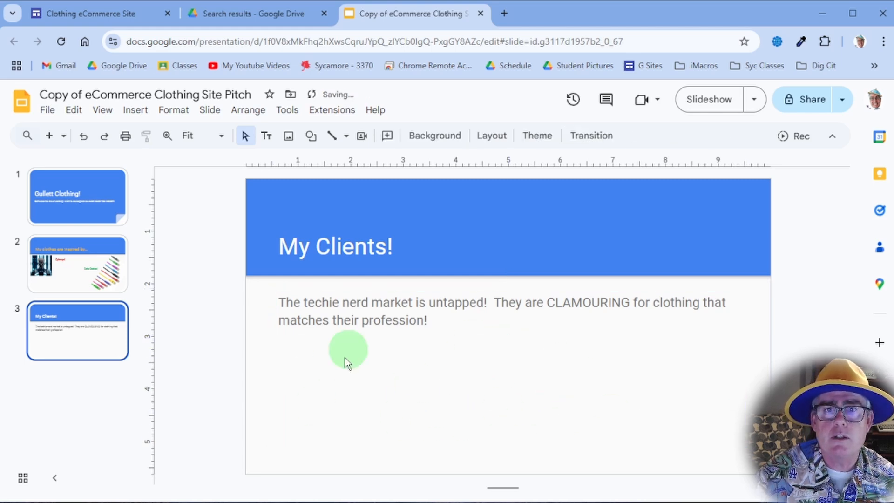
# Step: Search the web for images of "computer programmers" and browse them for a suitable picture
pyautogui.click(289, 135)
pyautogui.click(339, 179)
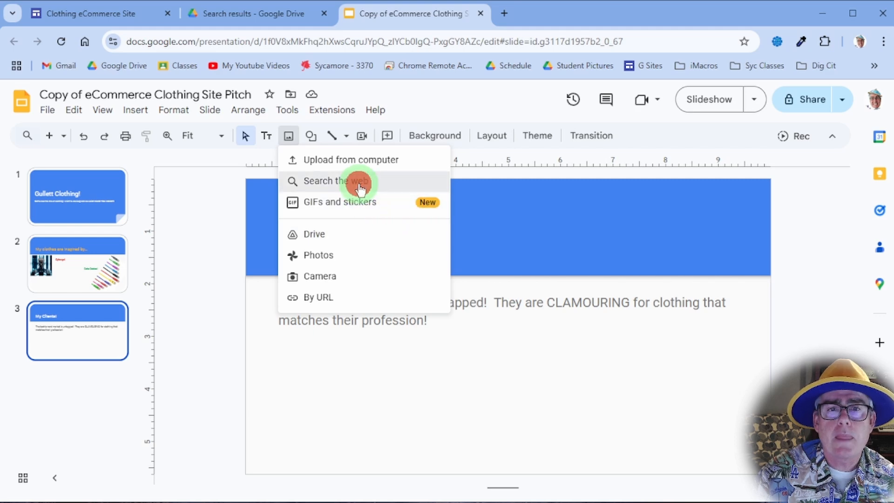
pyautogui.moveTo(719, 142); pyautogui.dragTo(671, 141)
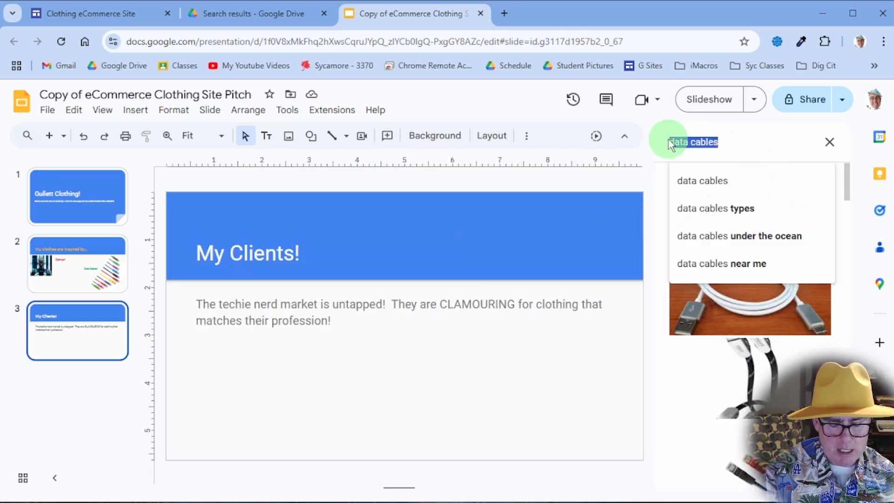
pyautogui.write('compute')
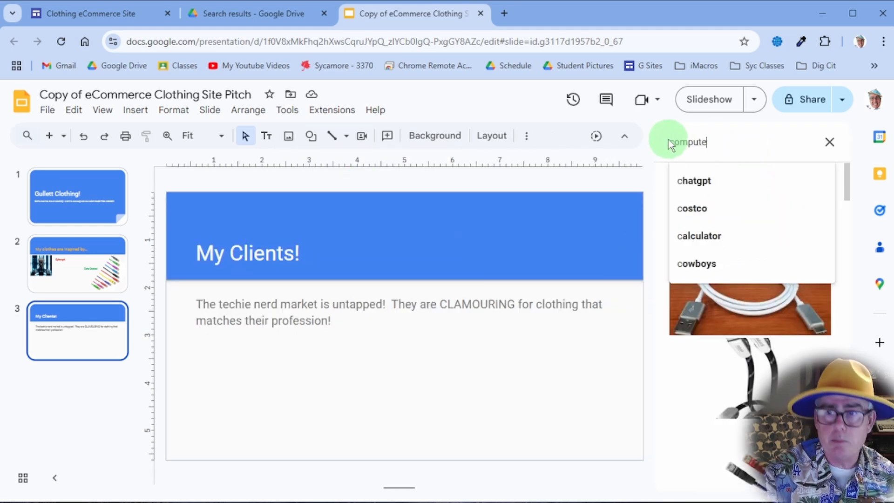
pyautogui.write('r programmers')
pyautogui.press('Return')
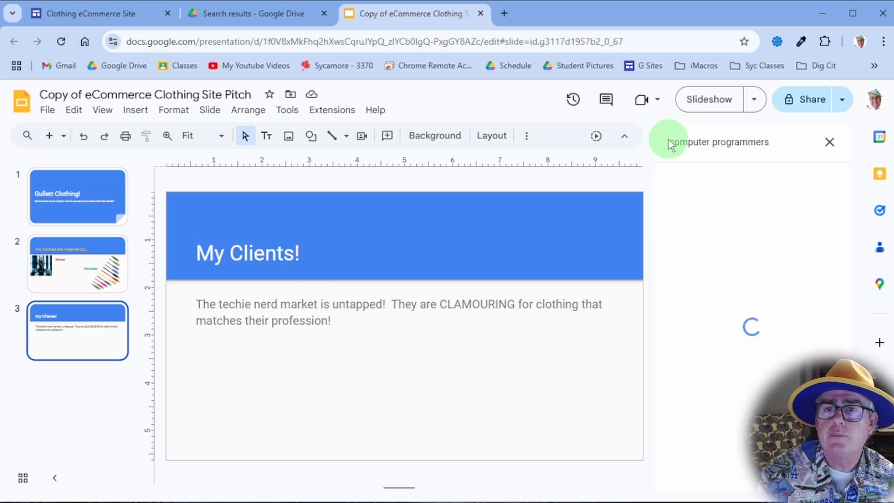
pyautogui.scroll(-2, 774, 325)
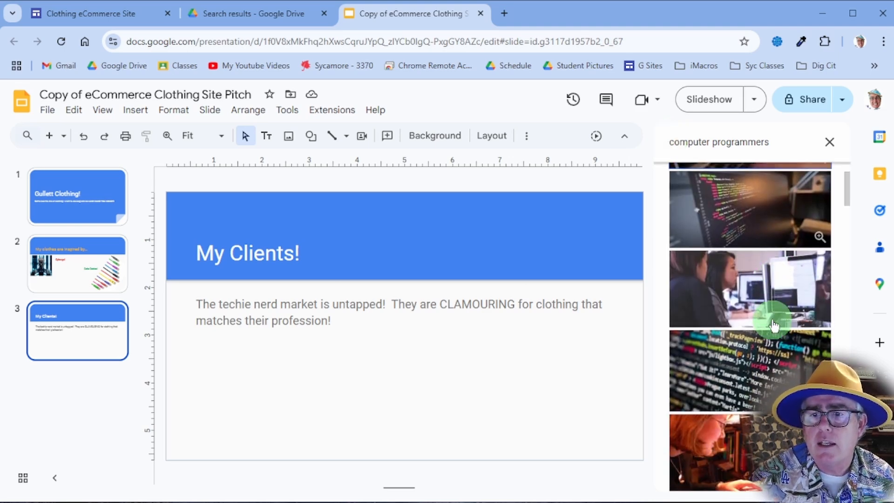
pyautogui.scroll(3, 774, 302)
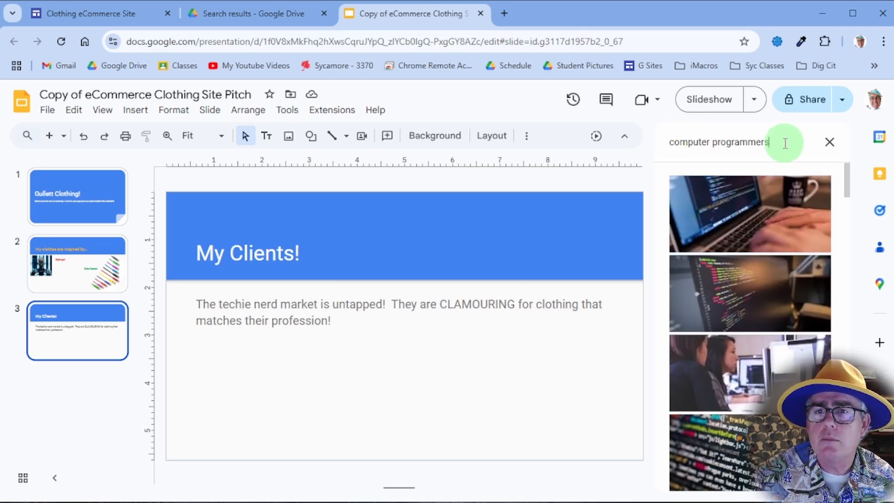
# Step: Search web images for "computer clipart" and insert the desktop computer with a blue screen and blue mouse pad
pyautogui.moveTo(785, 143); pyautogui.dragTo(661, 144)
pyautogui.write('compute')
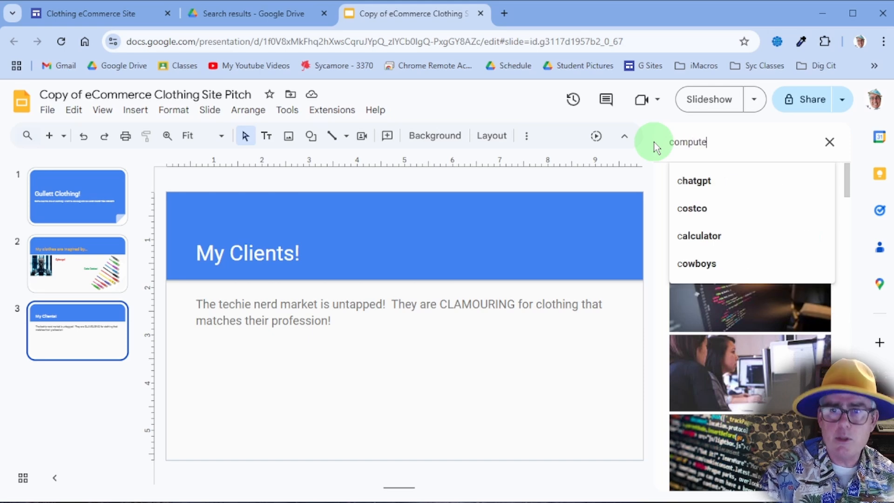
pyautogui.write('r clipart')
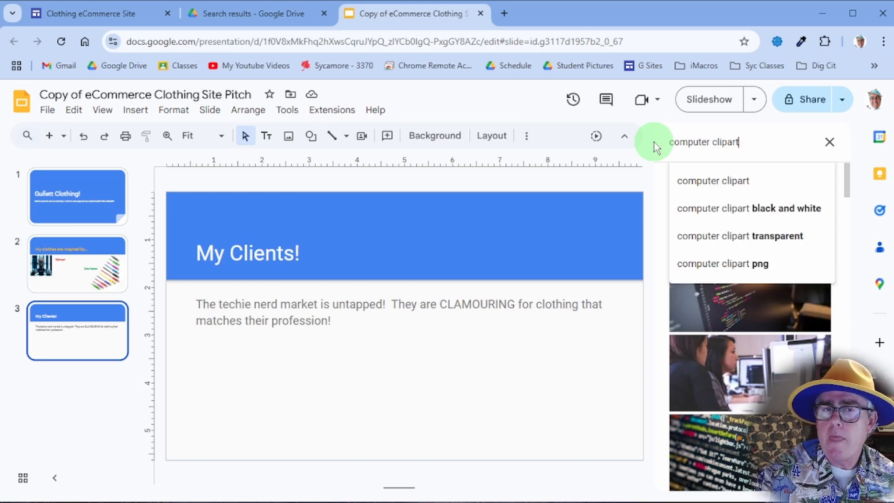
pyautogui.press('Return')
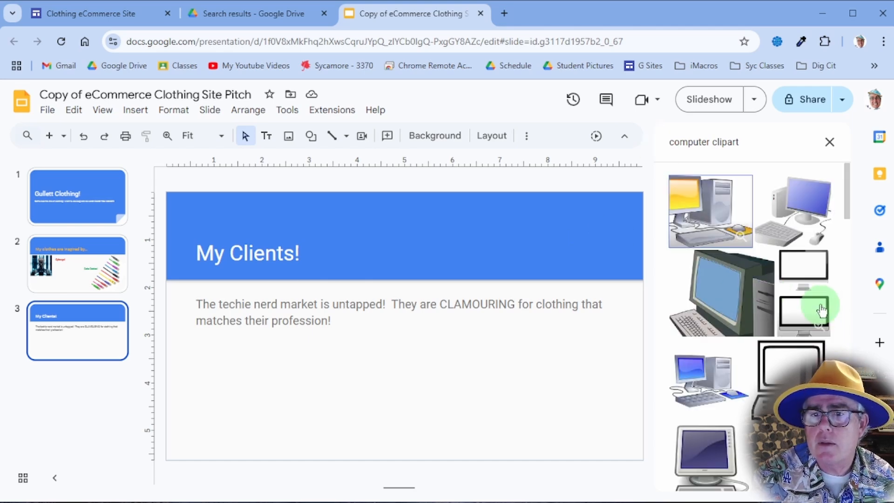
pyautogui.scroll(-1, 815, 308)
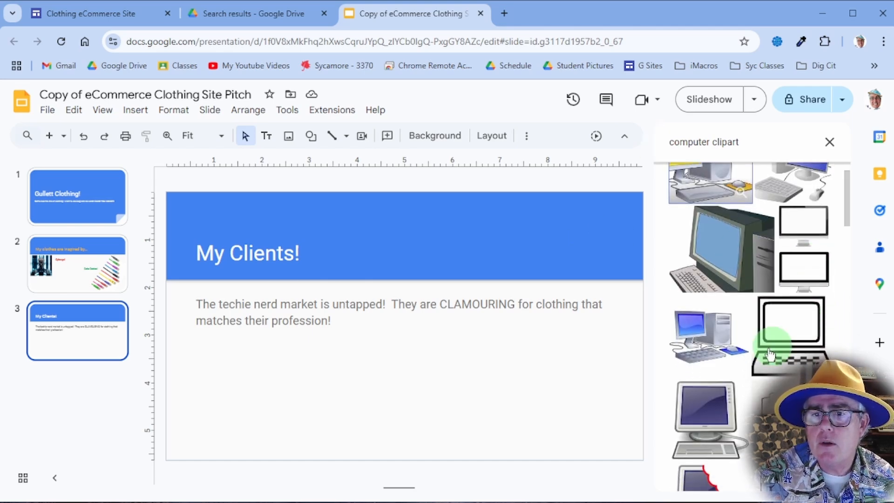
pyautogui.click(702, 345)
# Step: Shrink the computer clipart and place it directly below the start of the body text
pyautogui.moveTo(371, 466); pyautogui.dragTo(342, 434)
pyautogui.moveTo(307, 391)
pyautogui.mouseDown()
pyautogui.moveTo(303, 353)
pyautogui.moveTo(309, 375)
pyautogui.mouseUp()
pyautogui.click(395, 375)
pyautogui.click(455, 389)
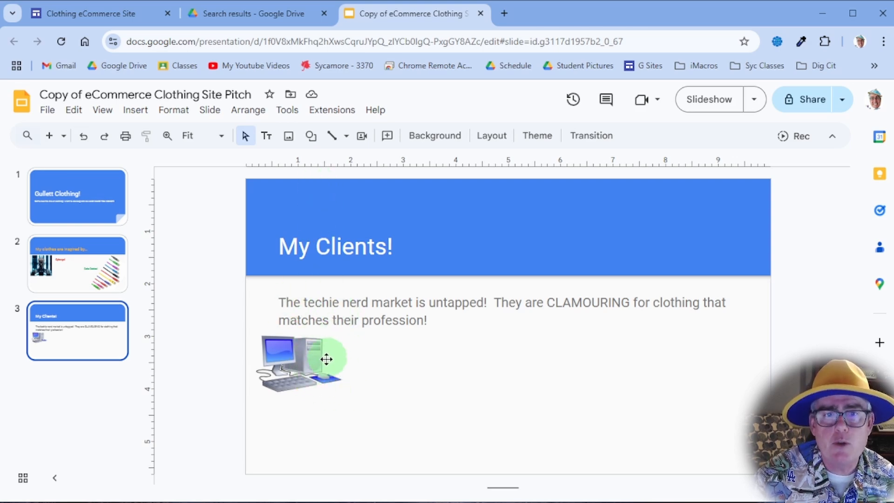
# Step: Try the computer clipart in the blue title band, and return it to its place below the body text
pyautogui.click(287, 359)
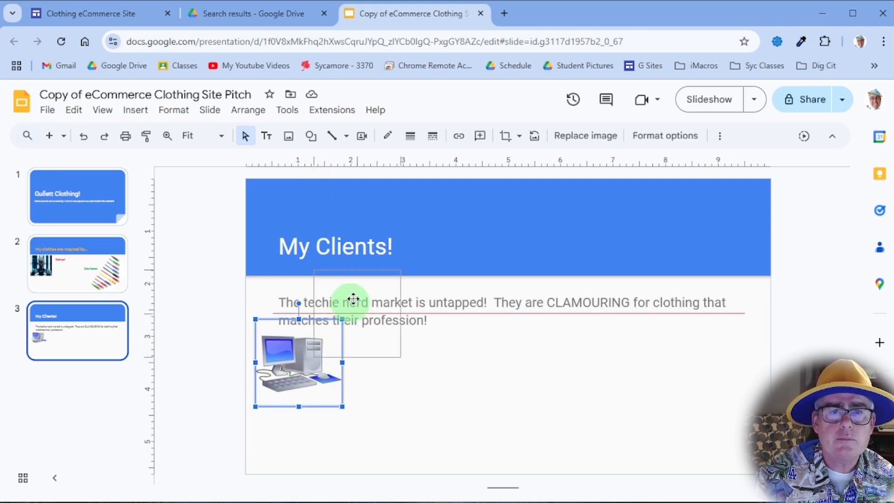
pyautogui.moveTo(710, 208); pyautogui.dragTo(292, 358)
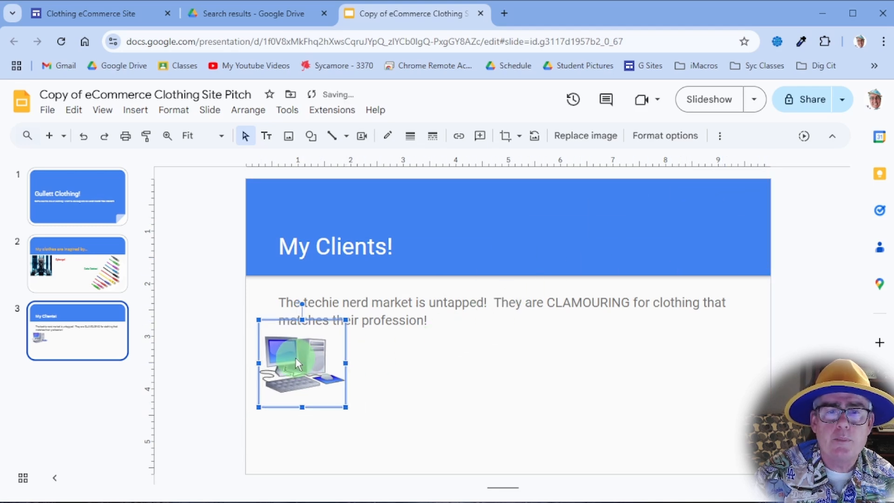
# Step: Display the "My clothes are inspired by..." slide to review its layout
pyautogui.click(63, 254)
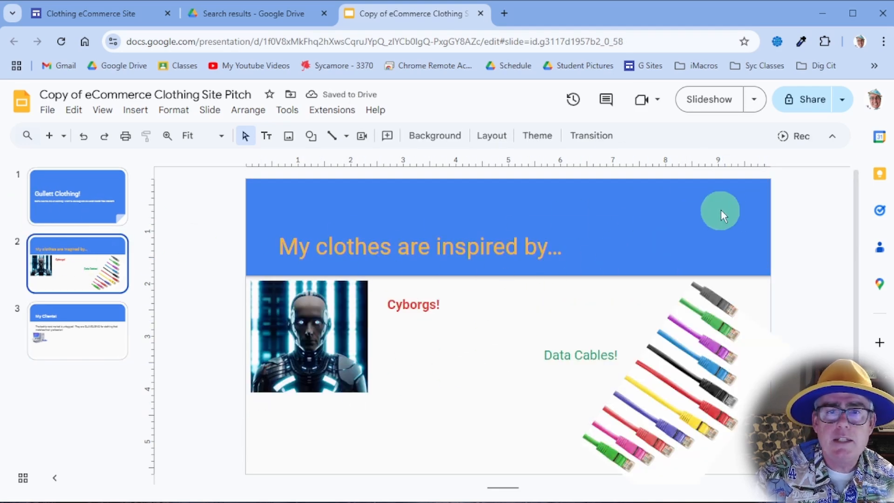